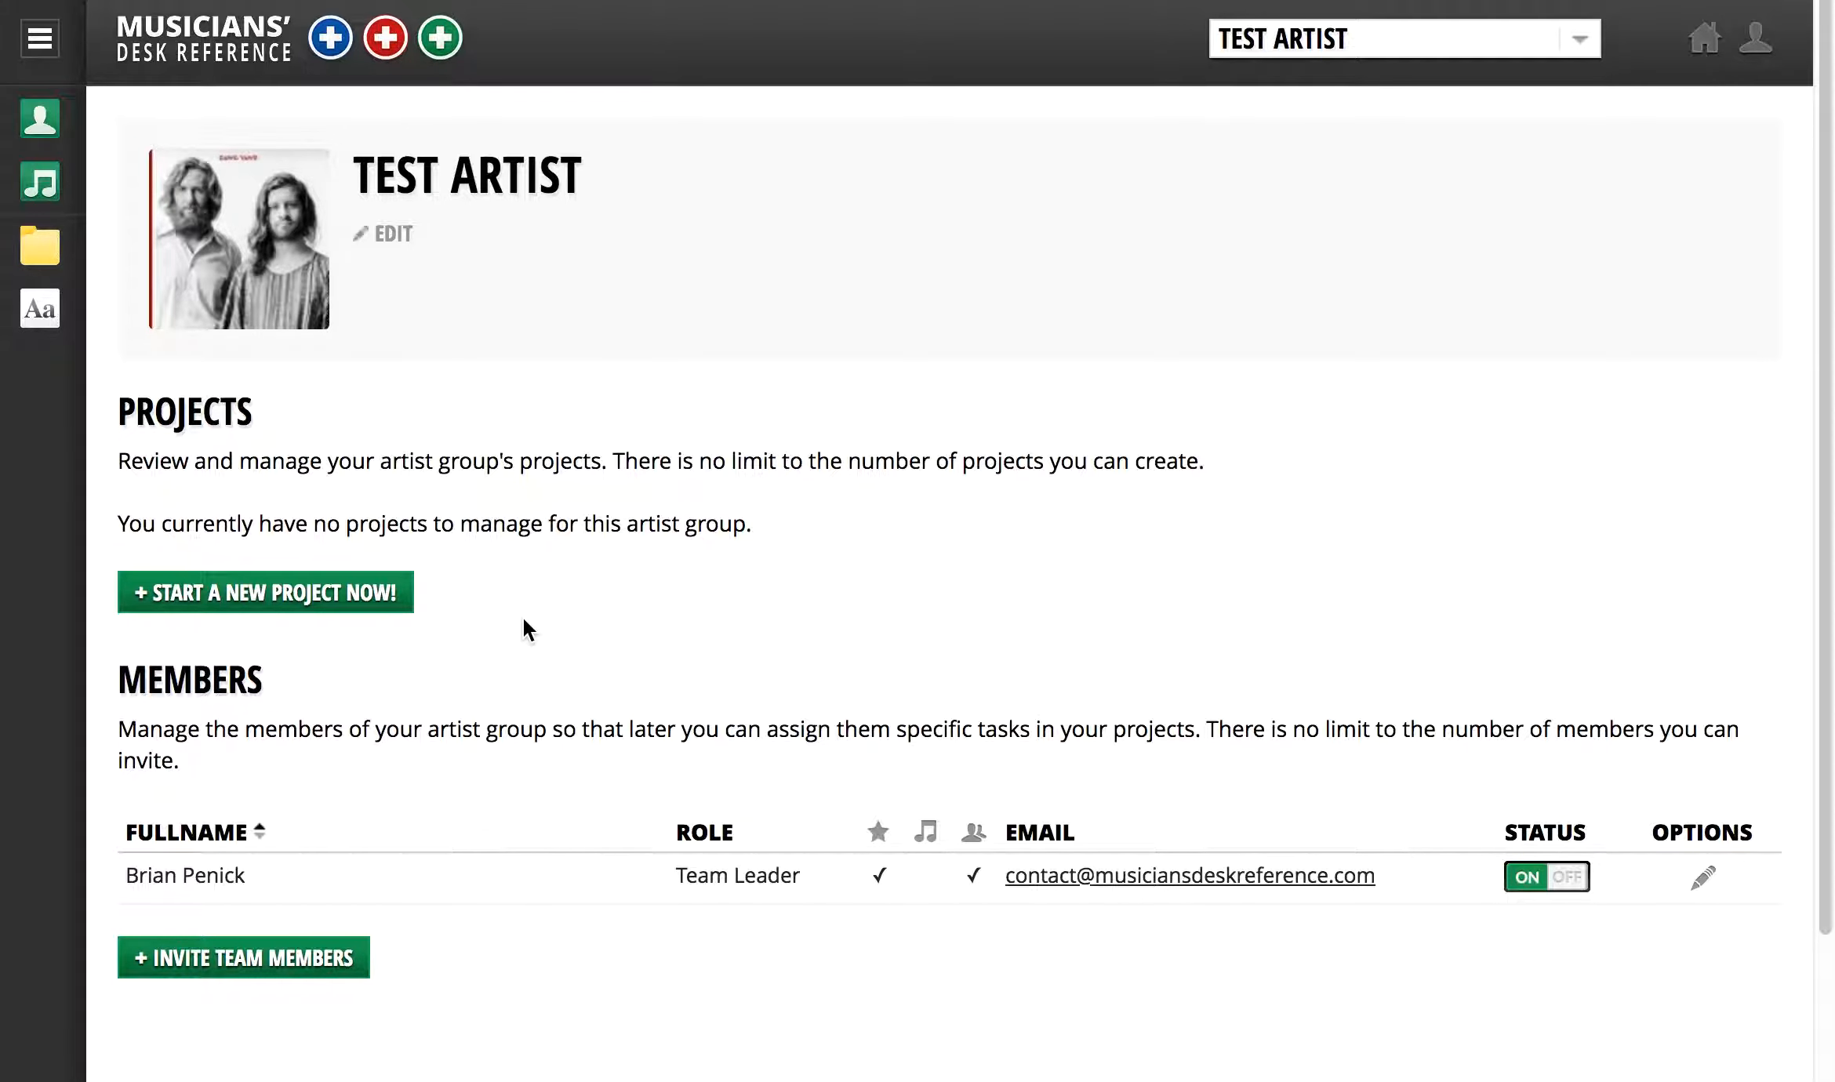
# - Open the new project build dialog and browse the milestone calendar and each chapter's sub-chapters
pyautogui.click(342, 594)
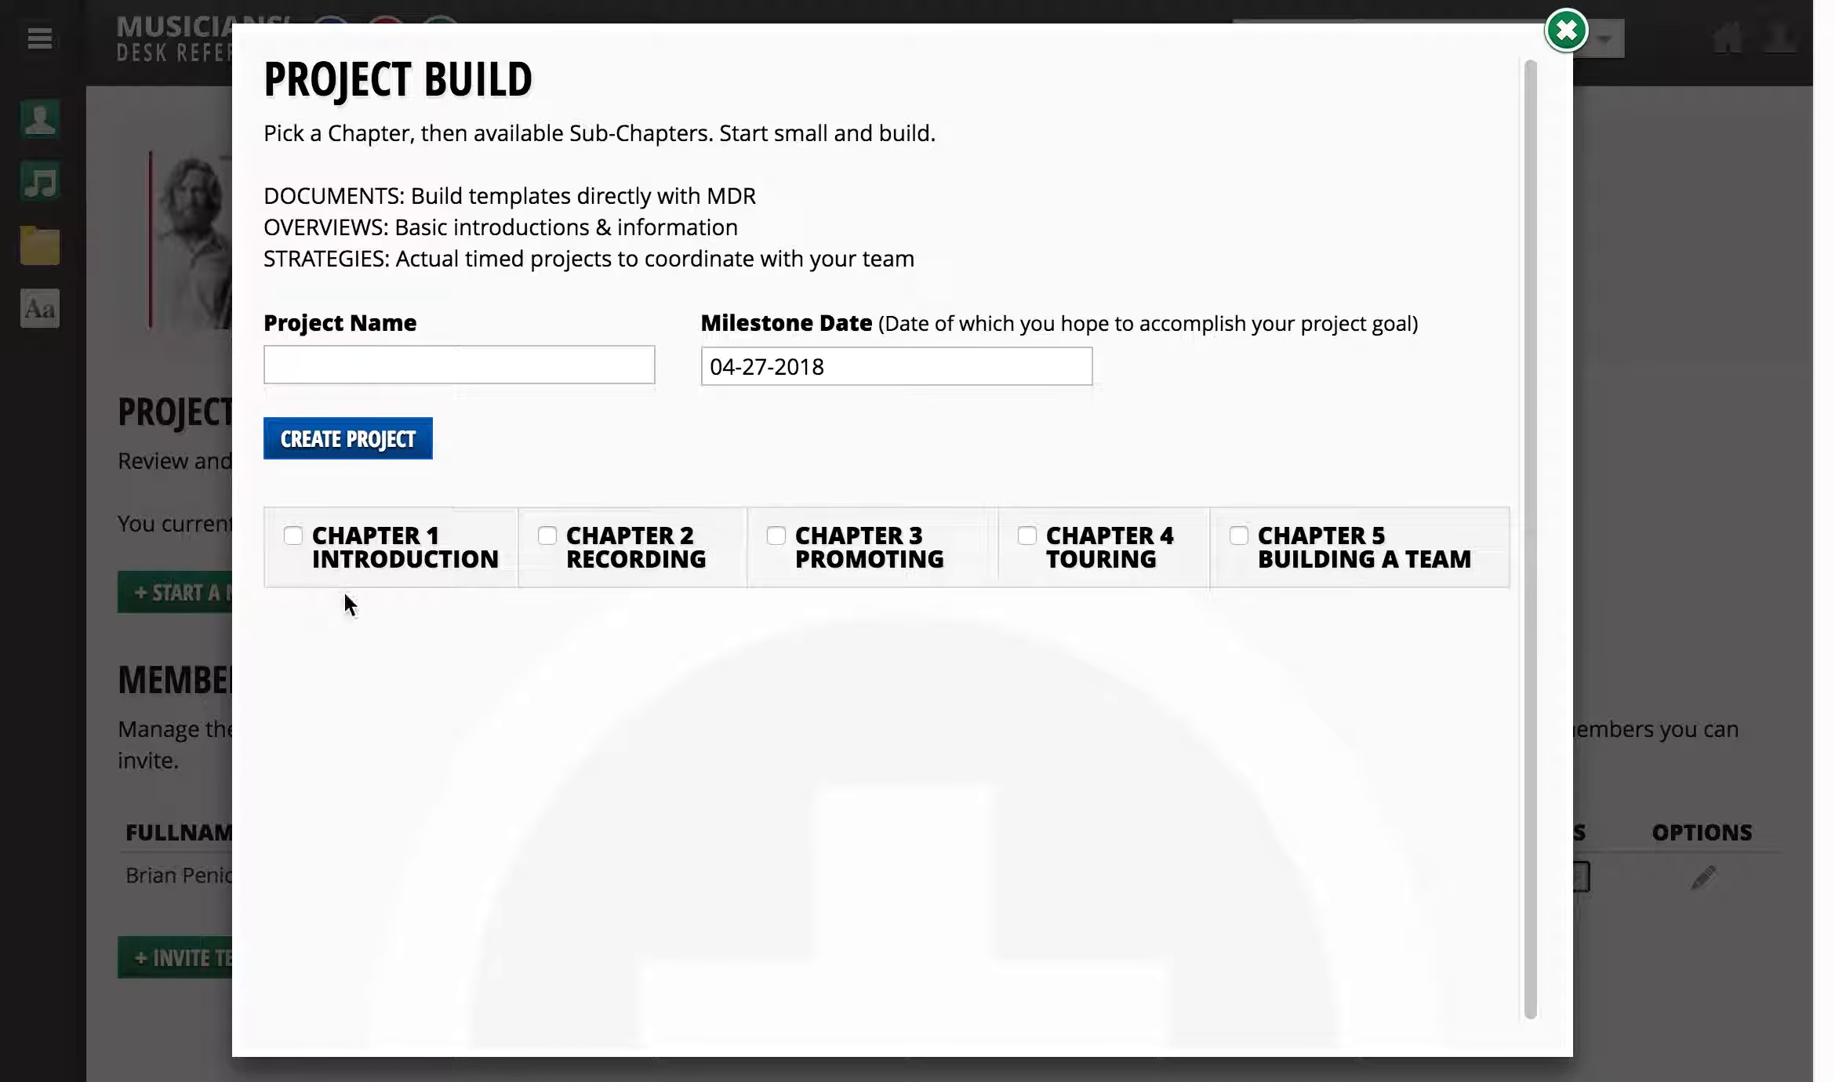
pyautogui.click(446, 370)
pyautogui.click(736, 369)
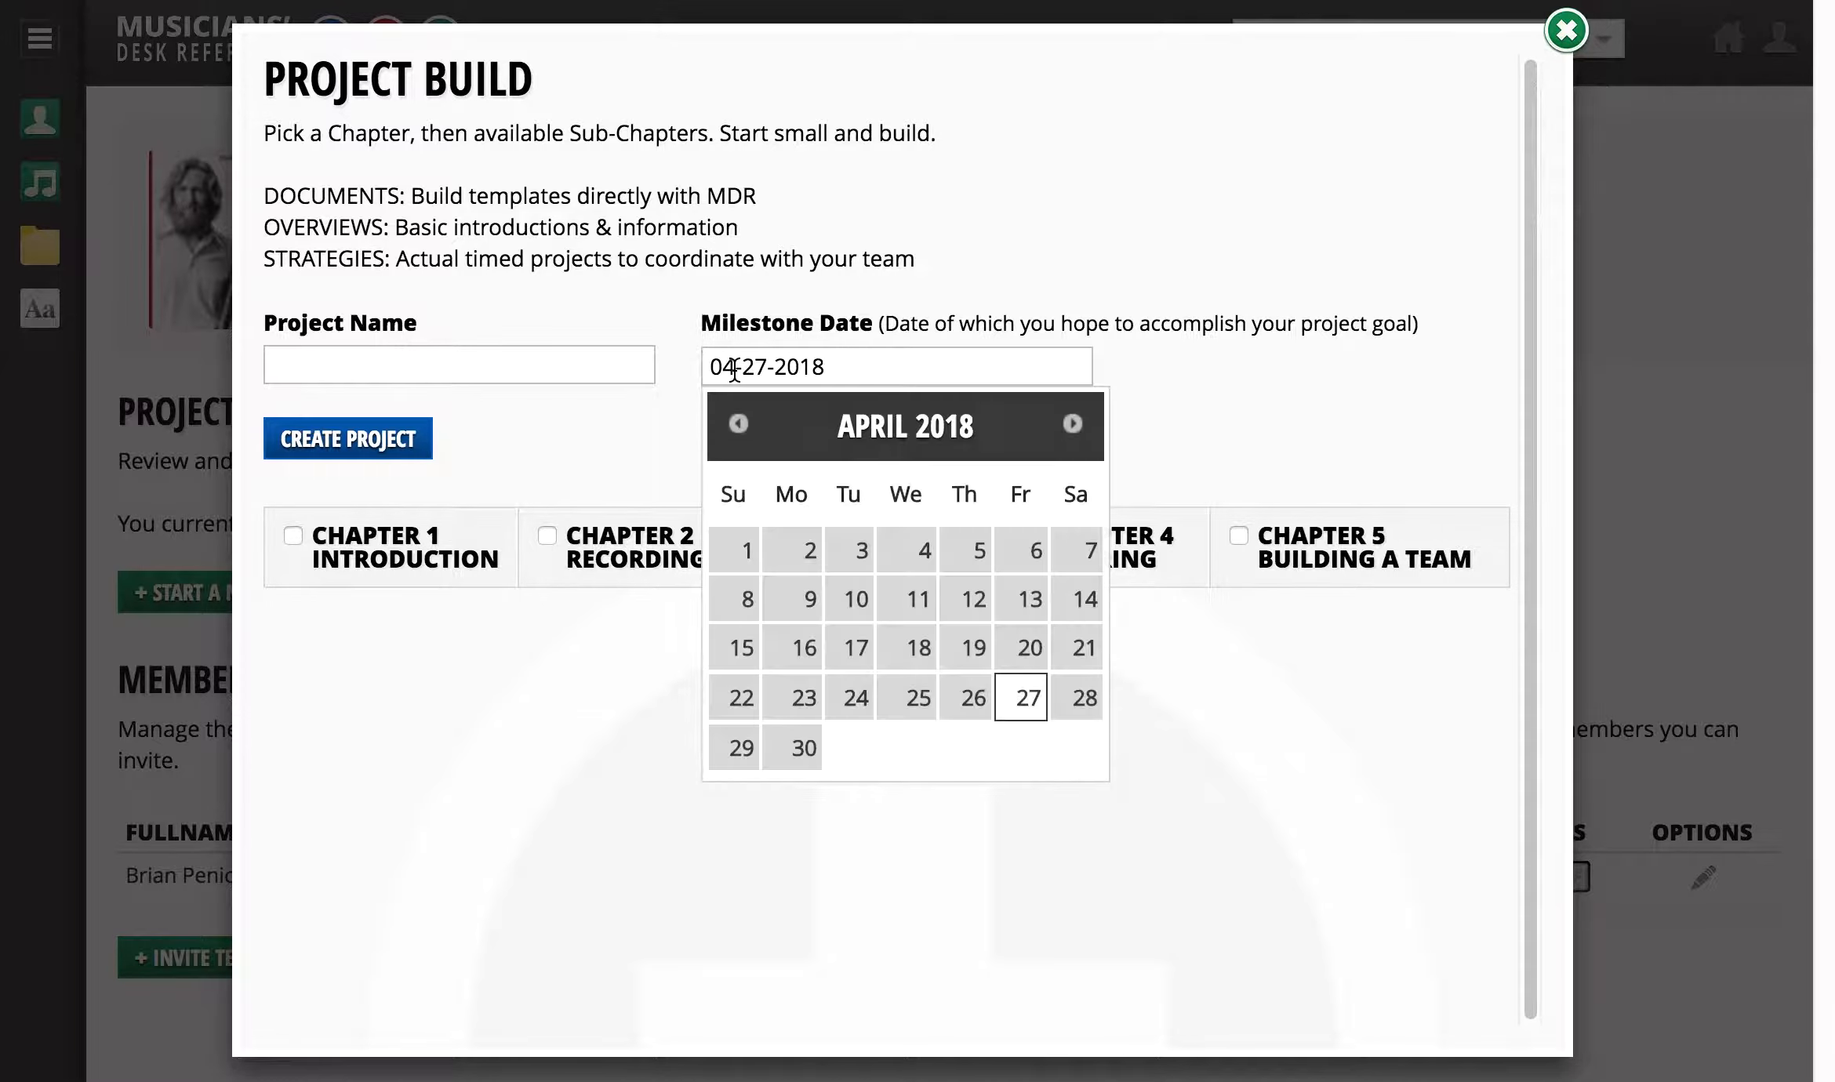
pyautogui.click(513, 617)
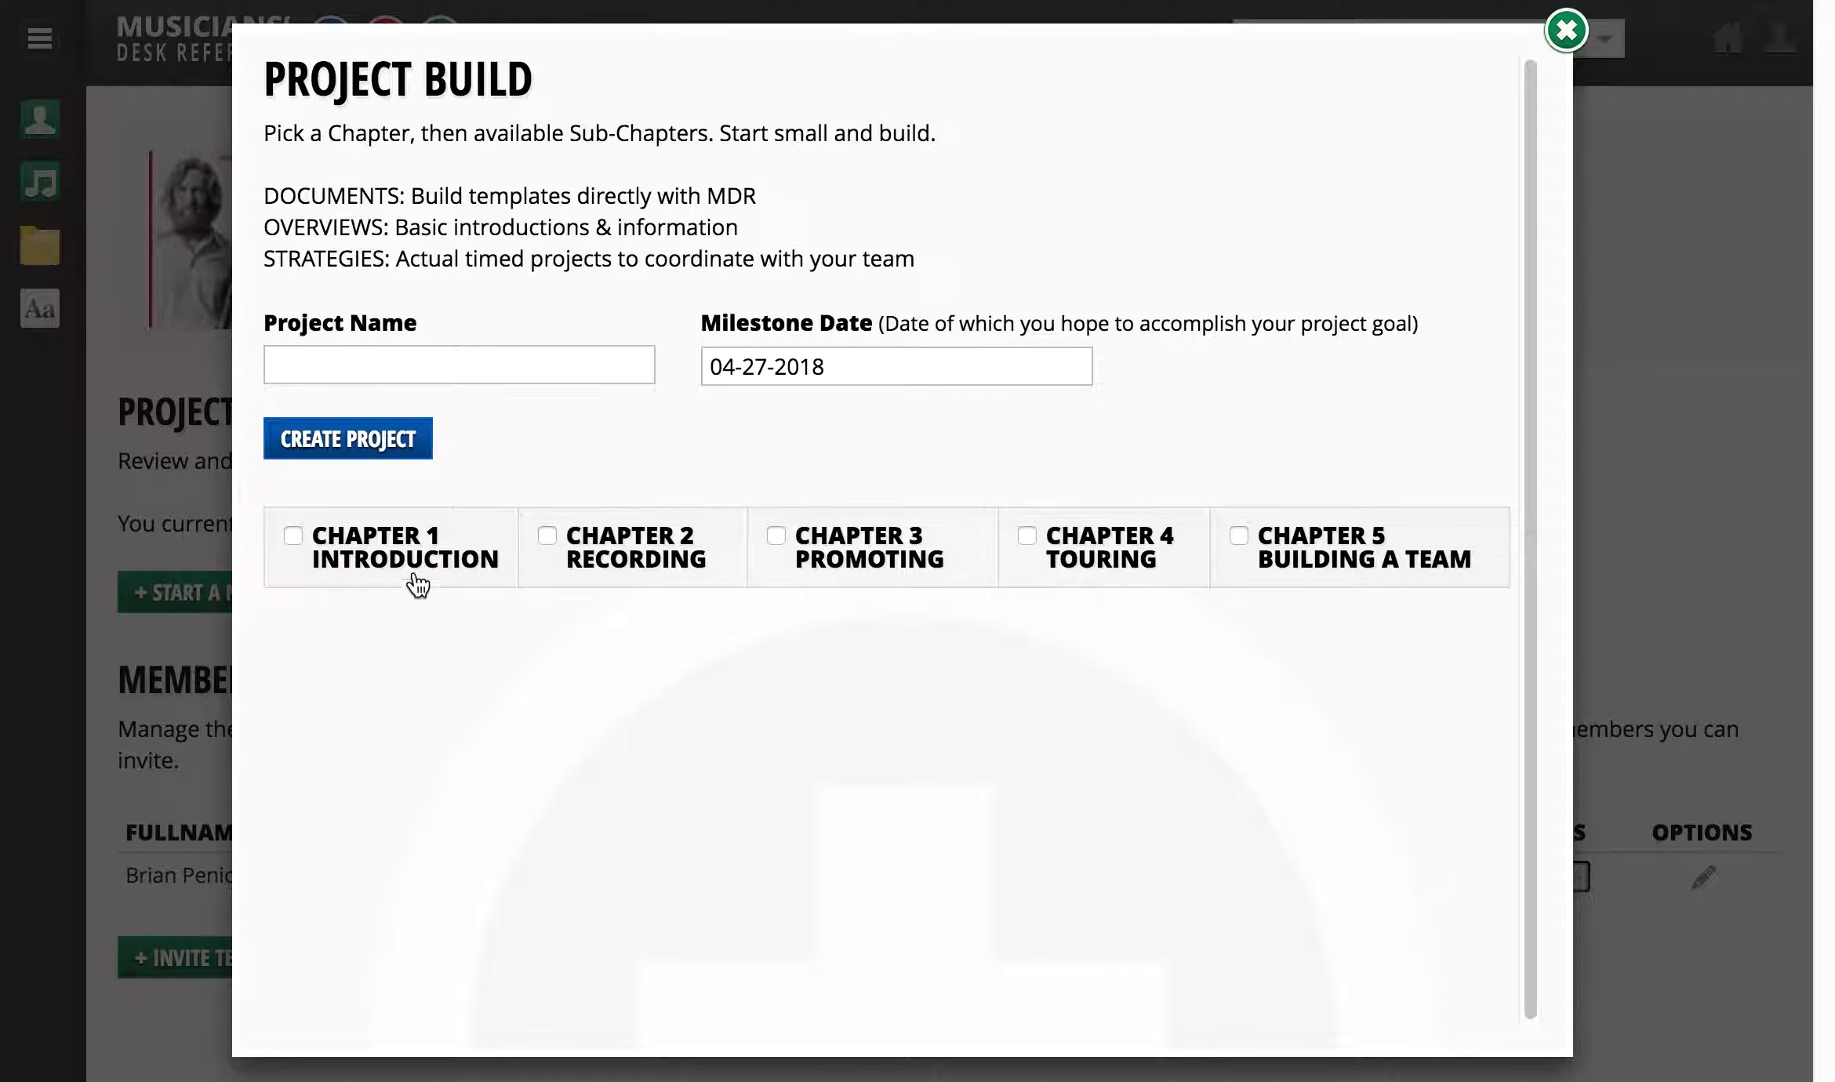
pyautogui.click(400, 563)
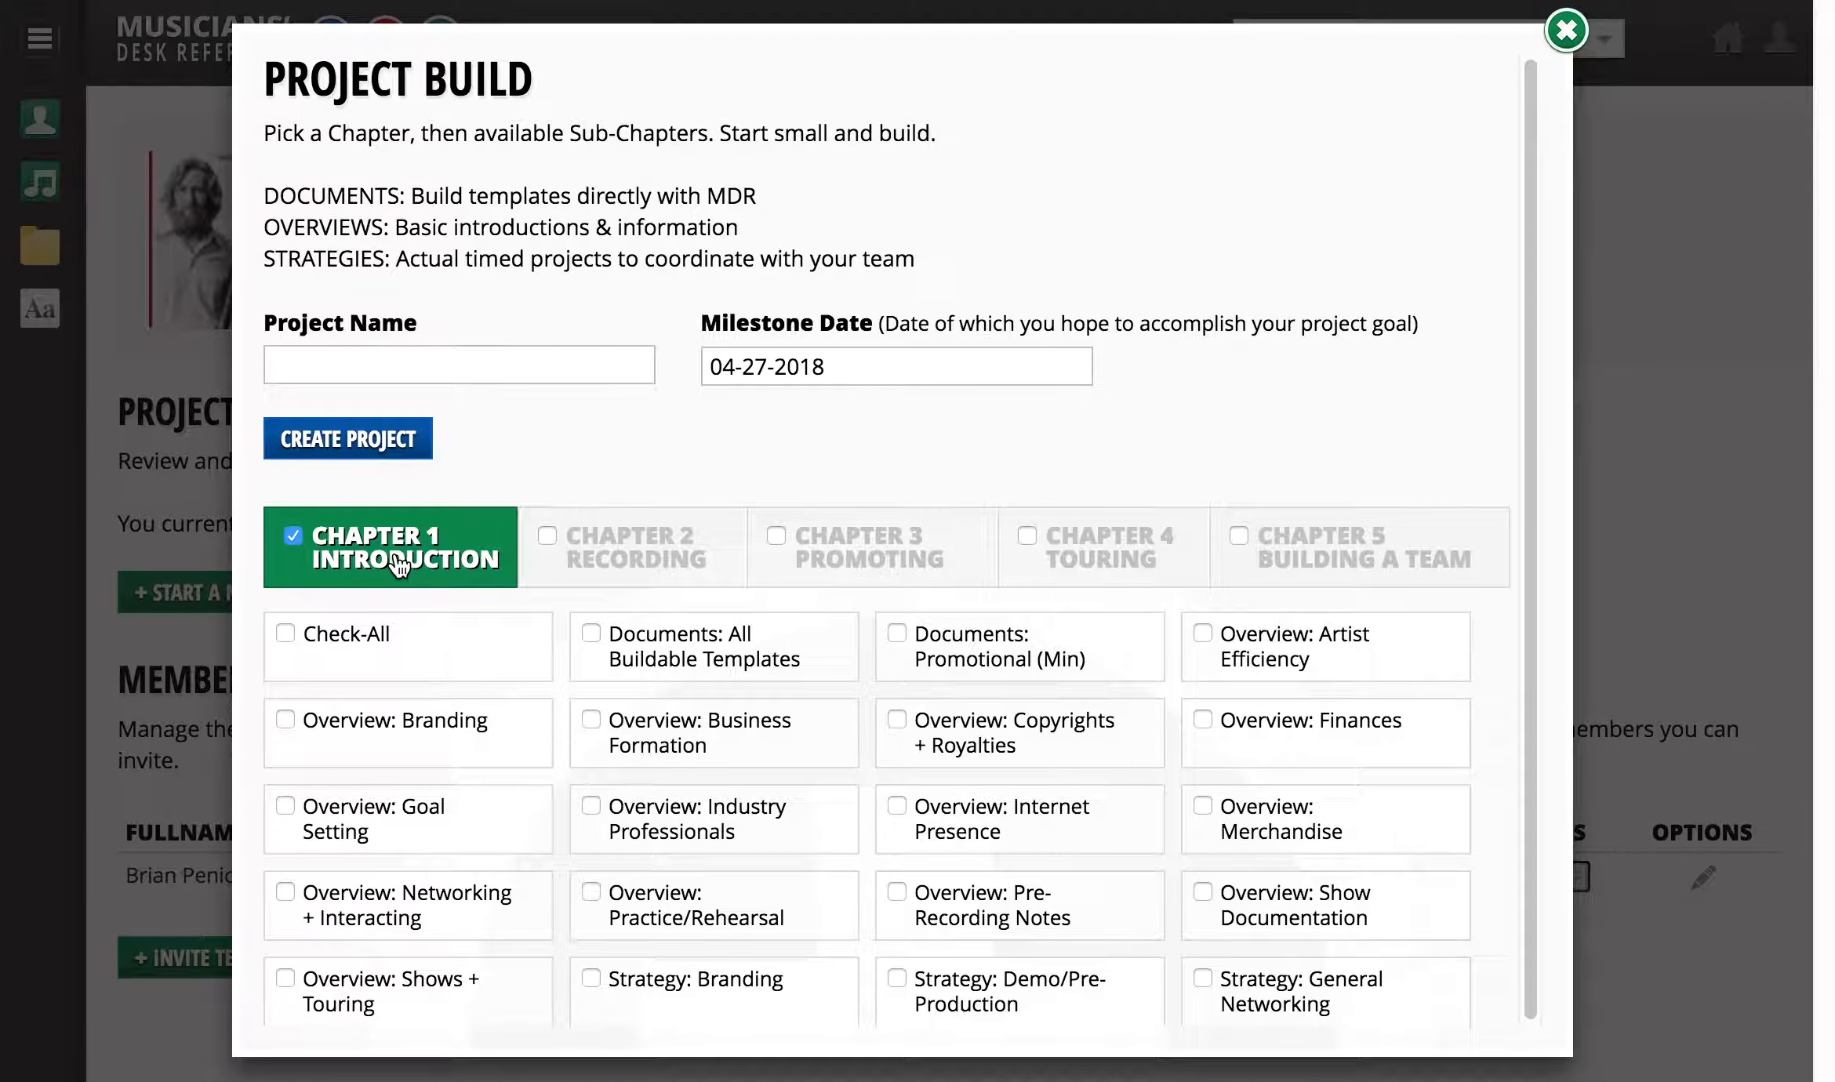
pyautogui.click(632, 559)
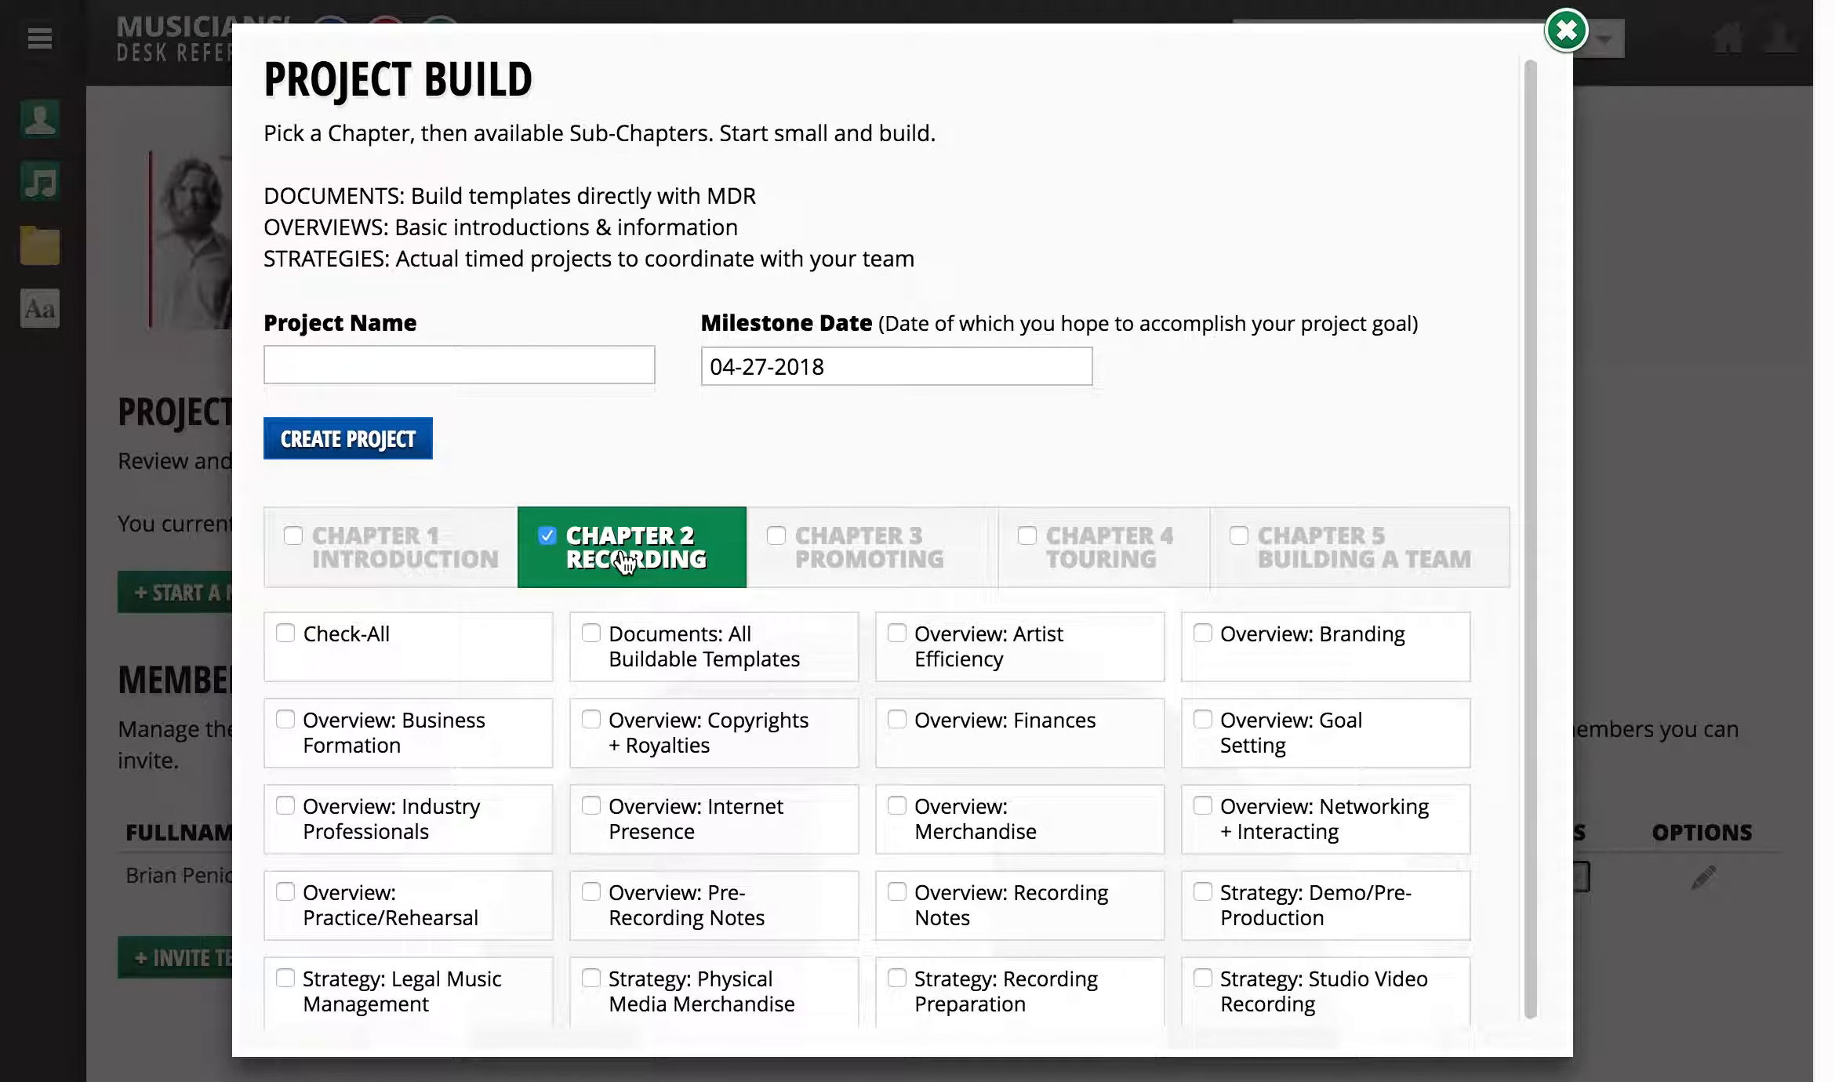
pyautogui.click(843, 561)
pyautogui.click(1076, 565)
pyautogui.click(1303, 556)
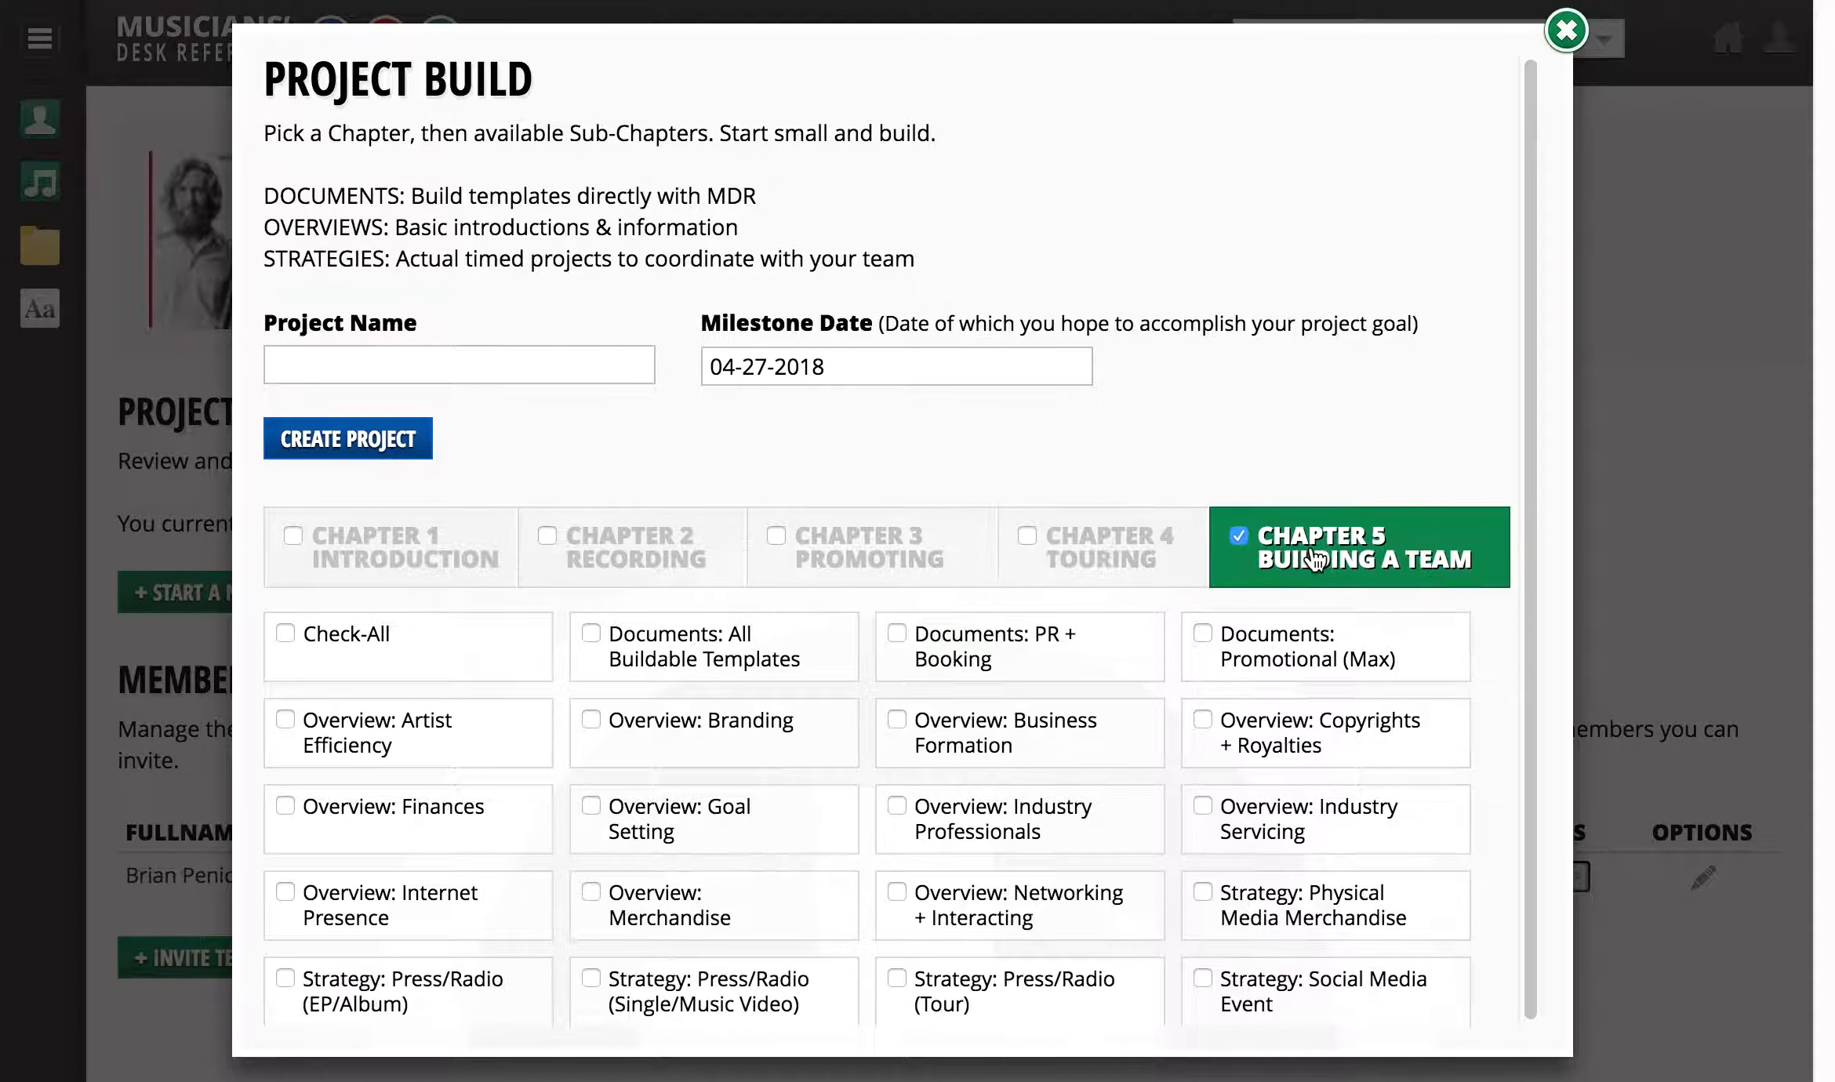
# - Select Chapter 1 Introduction, name the project Branding, and check Overview: Branding
pyautogui.click(454, 553)
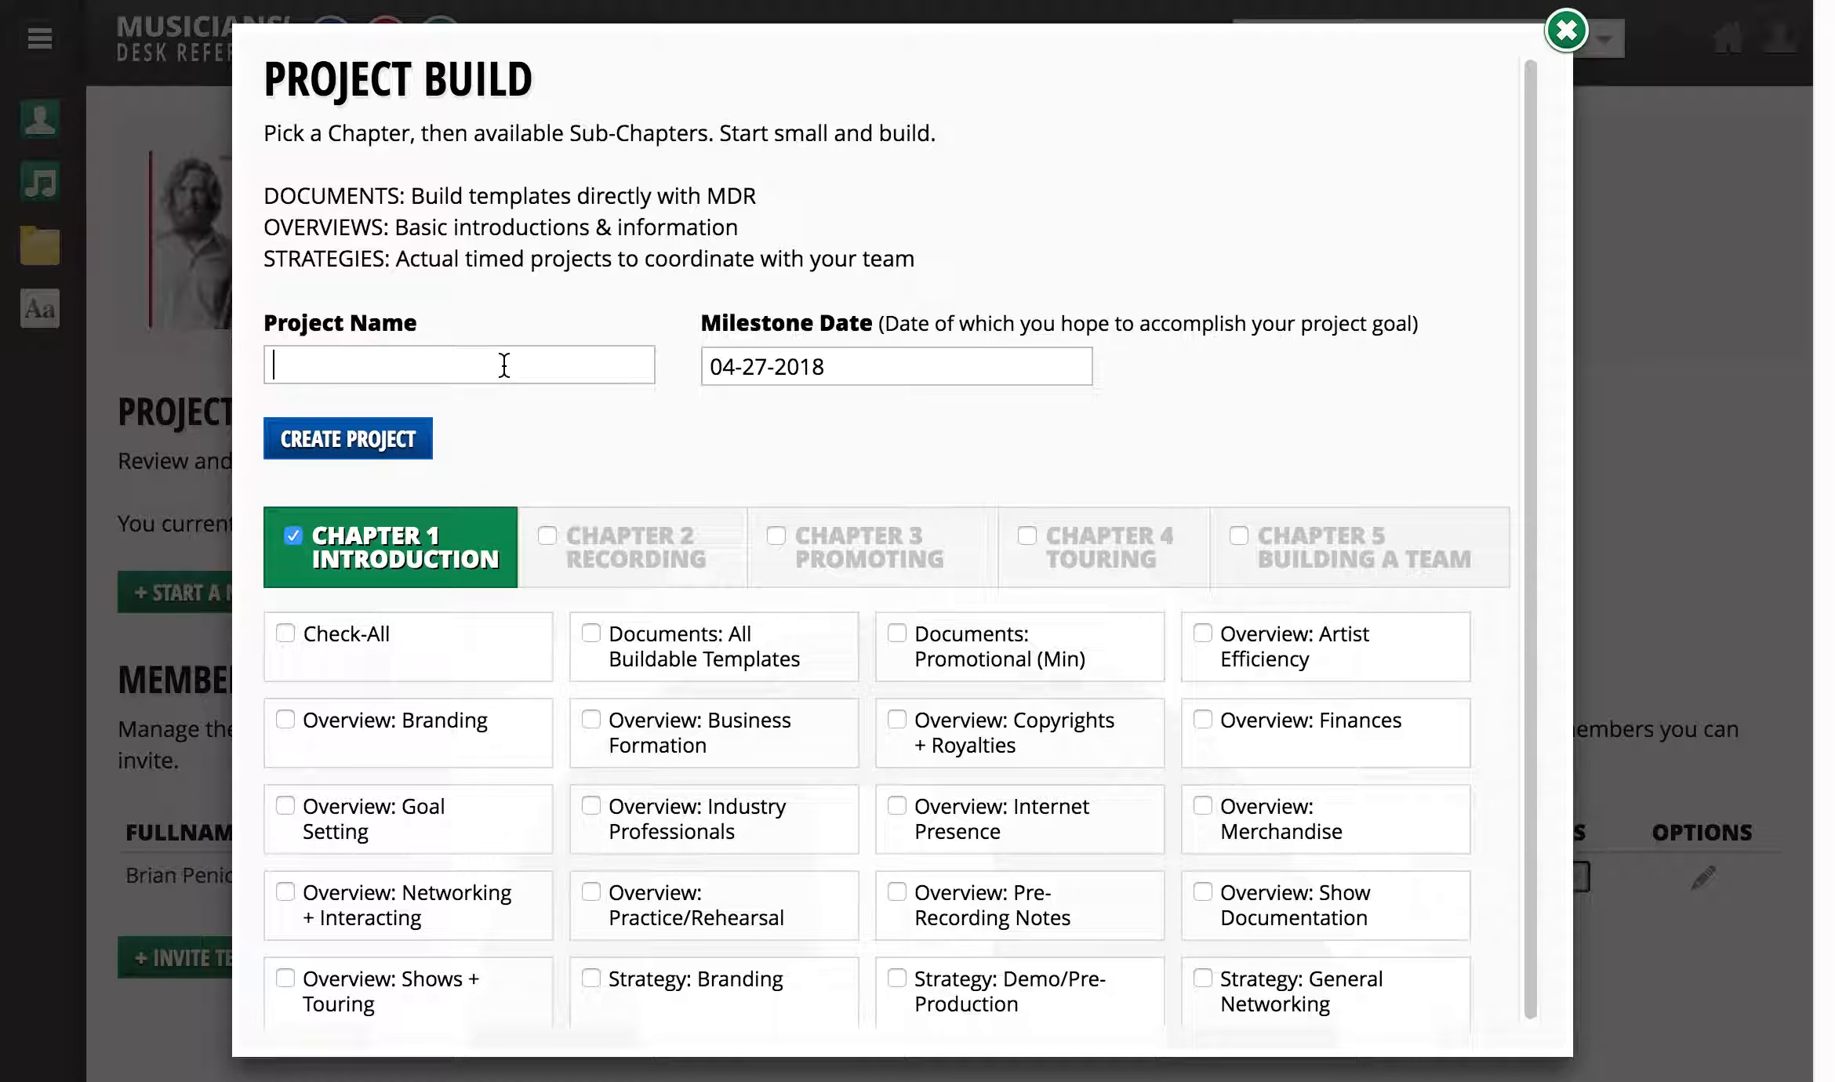
pyautogui.write('Branding')
pyautogui.click(286, 721)
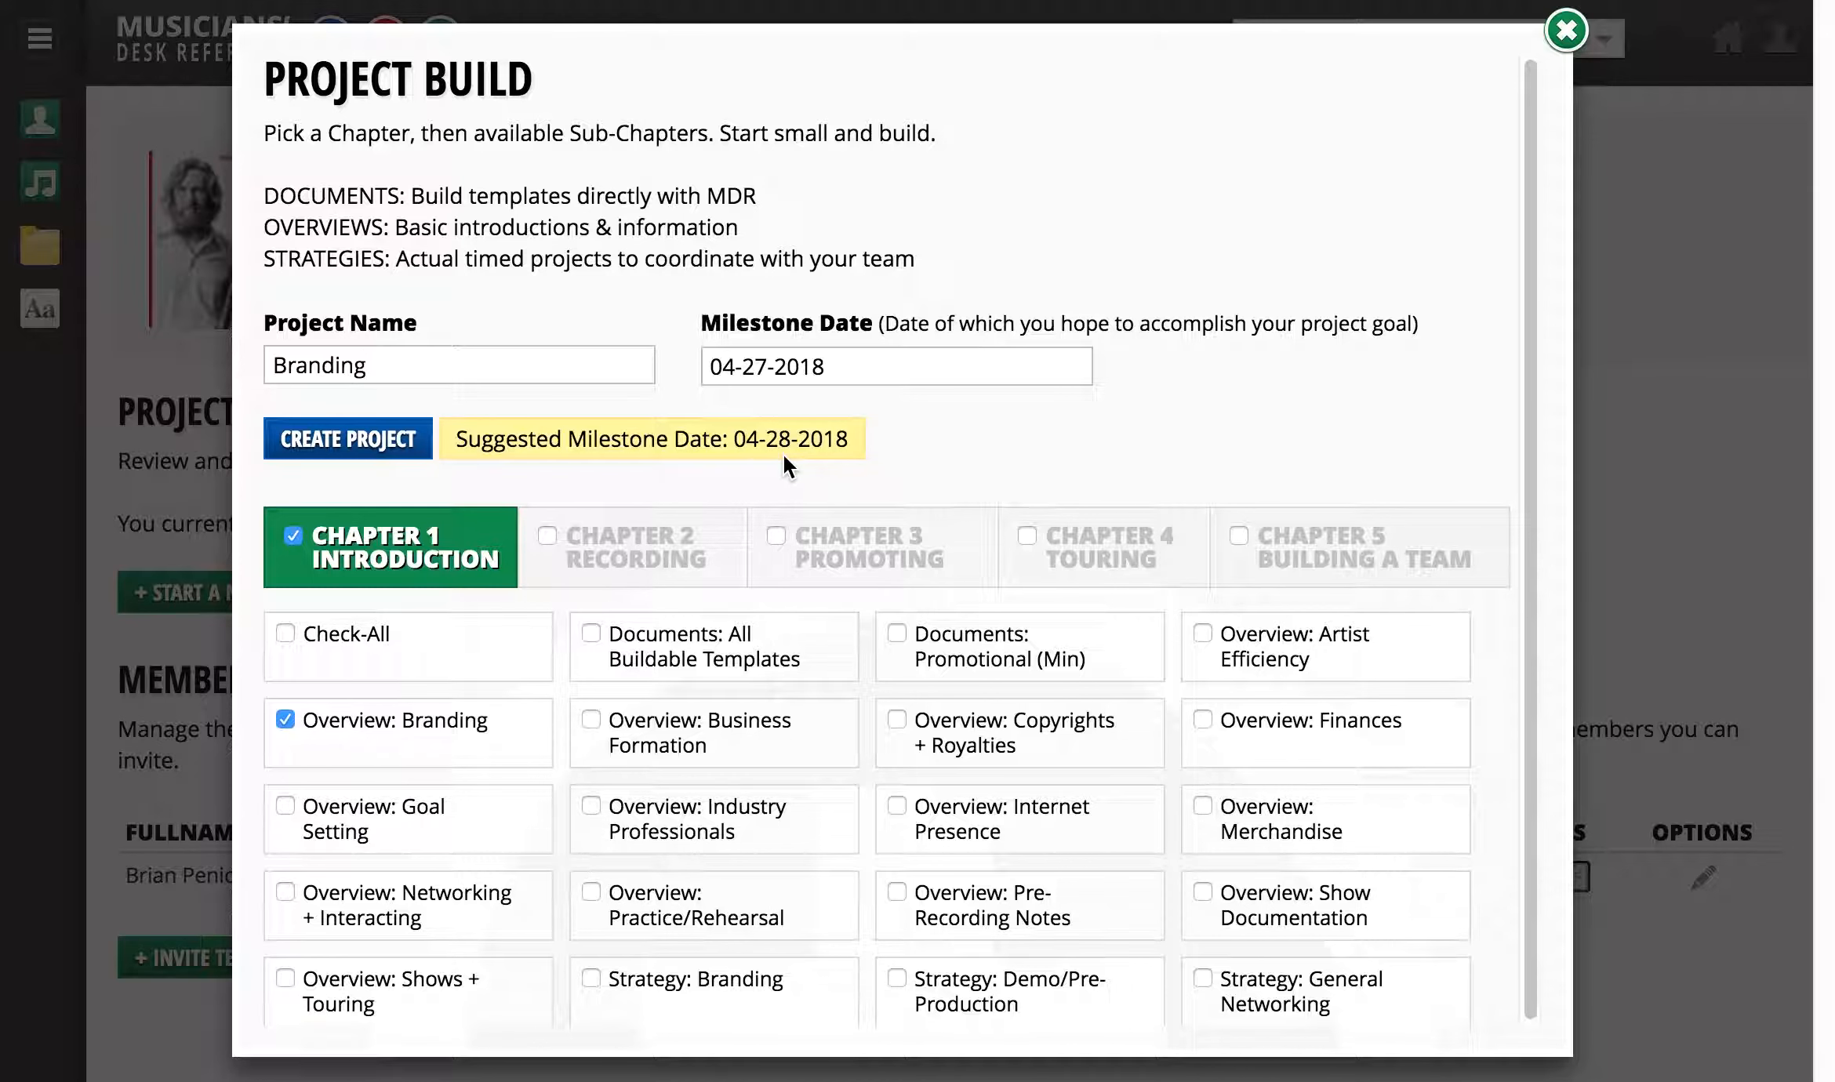
# - Set the milestone date to 04-28-2018 and create the project
pyautogui.click(945, 366)
pyautogui.click(1078, 696)
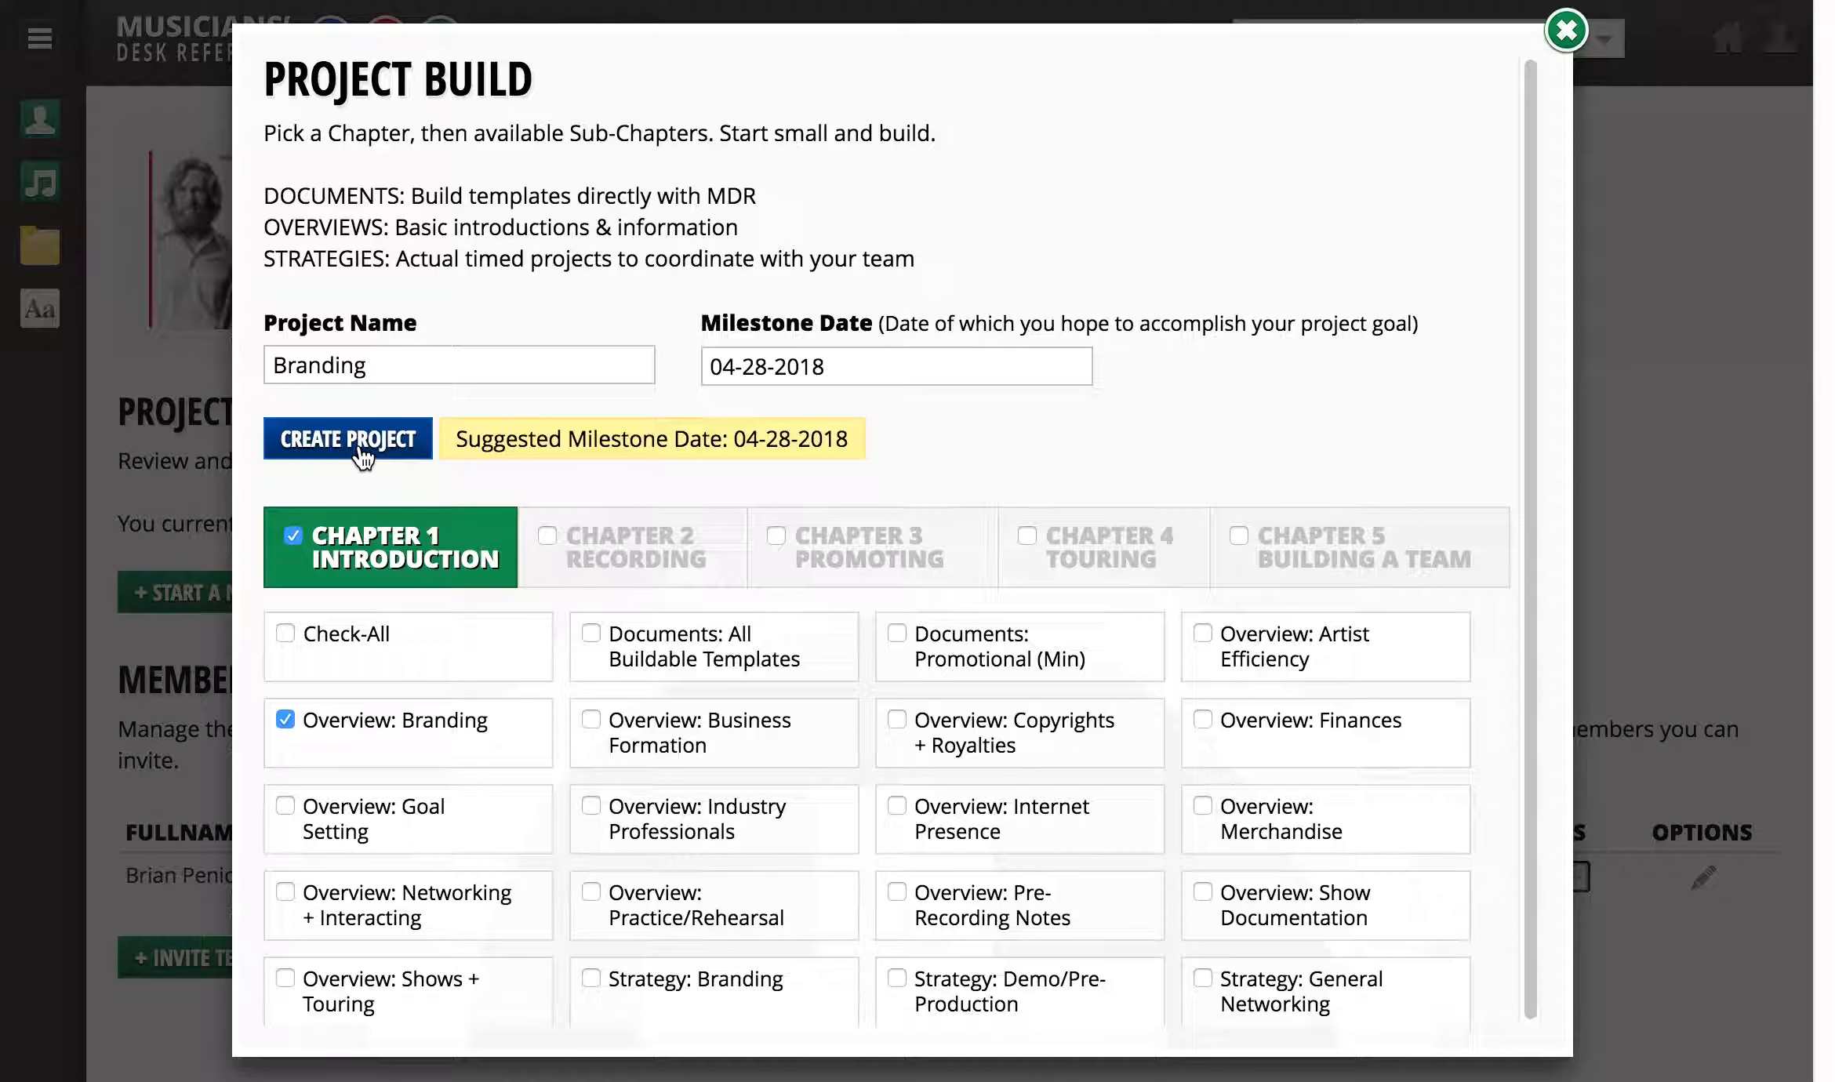
pyautogui.click(361, 449)
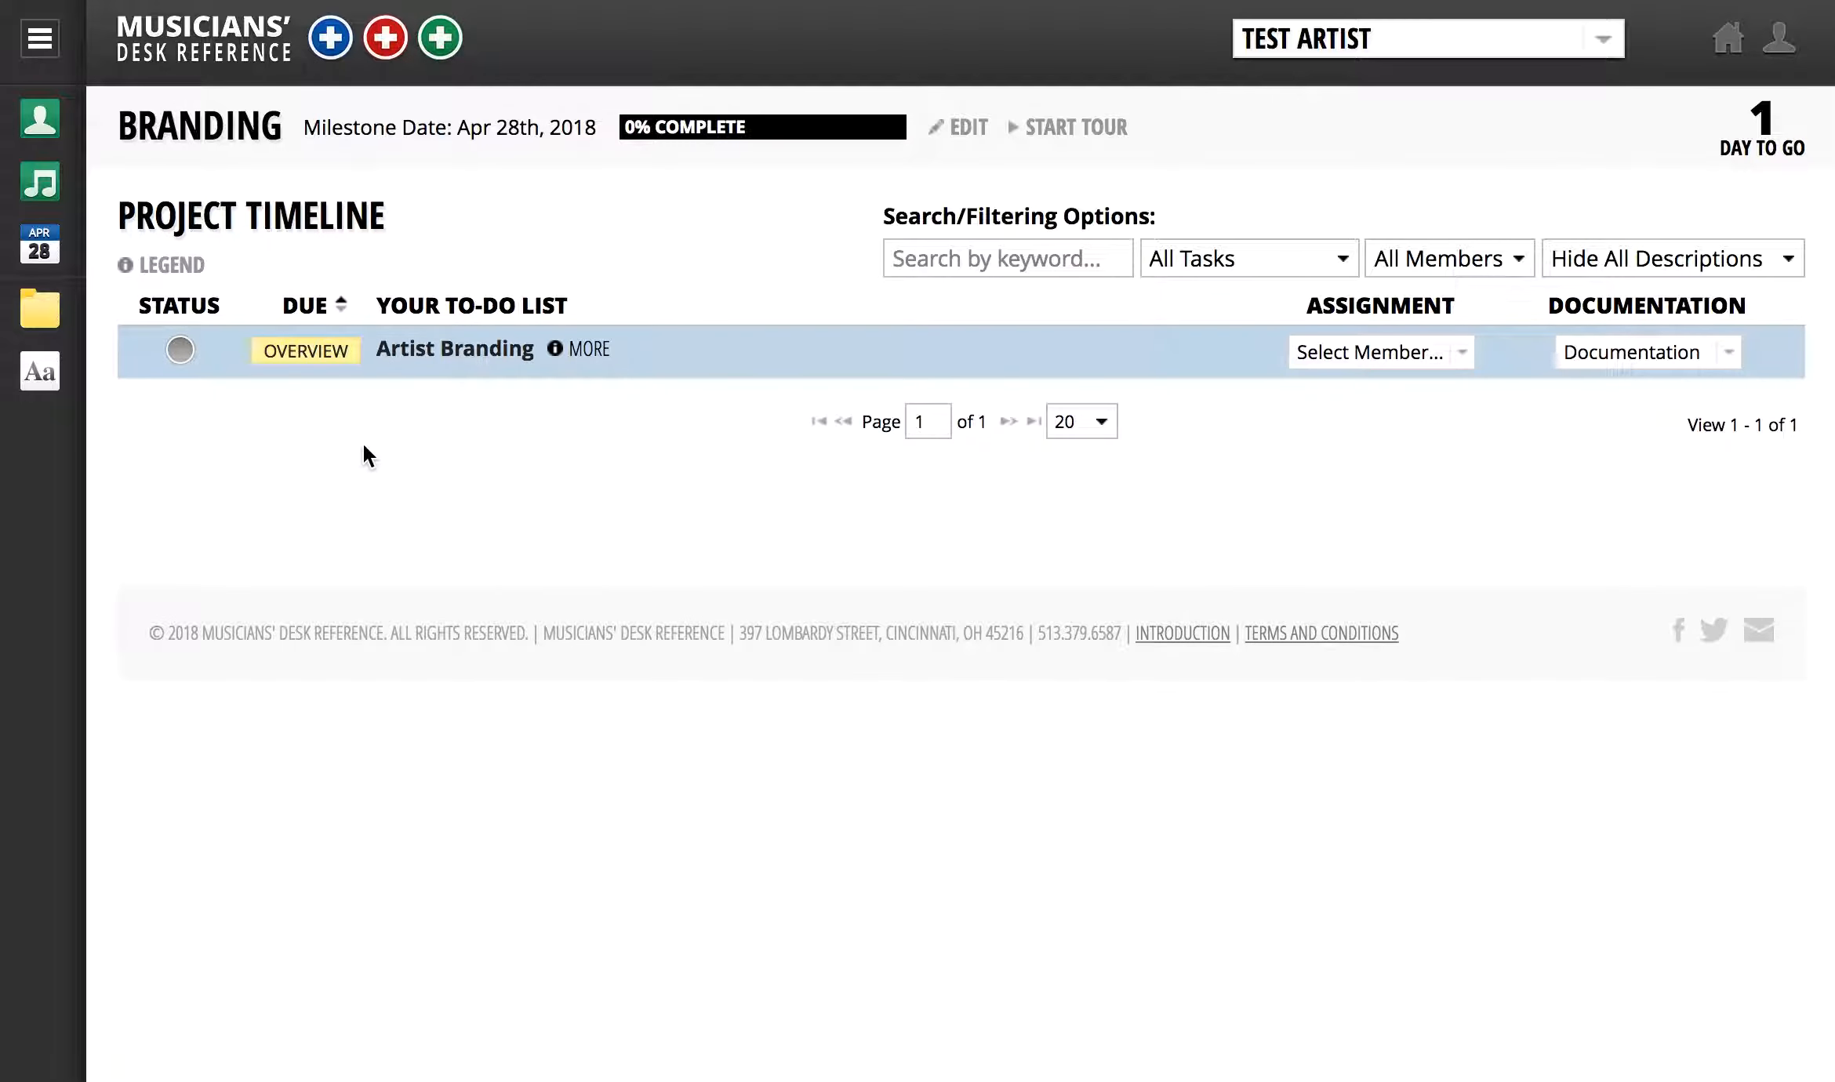
# - Explore the navigation menu, the task, member and description filters, and the Artist Branding task's details
pyautogui.click(58, 47)
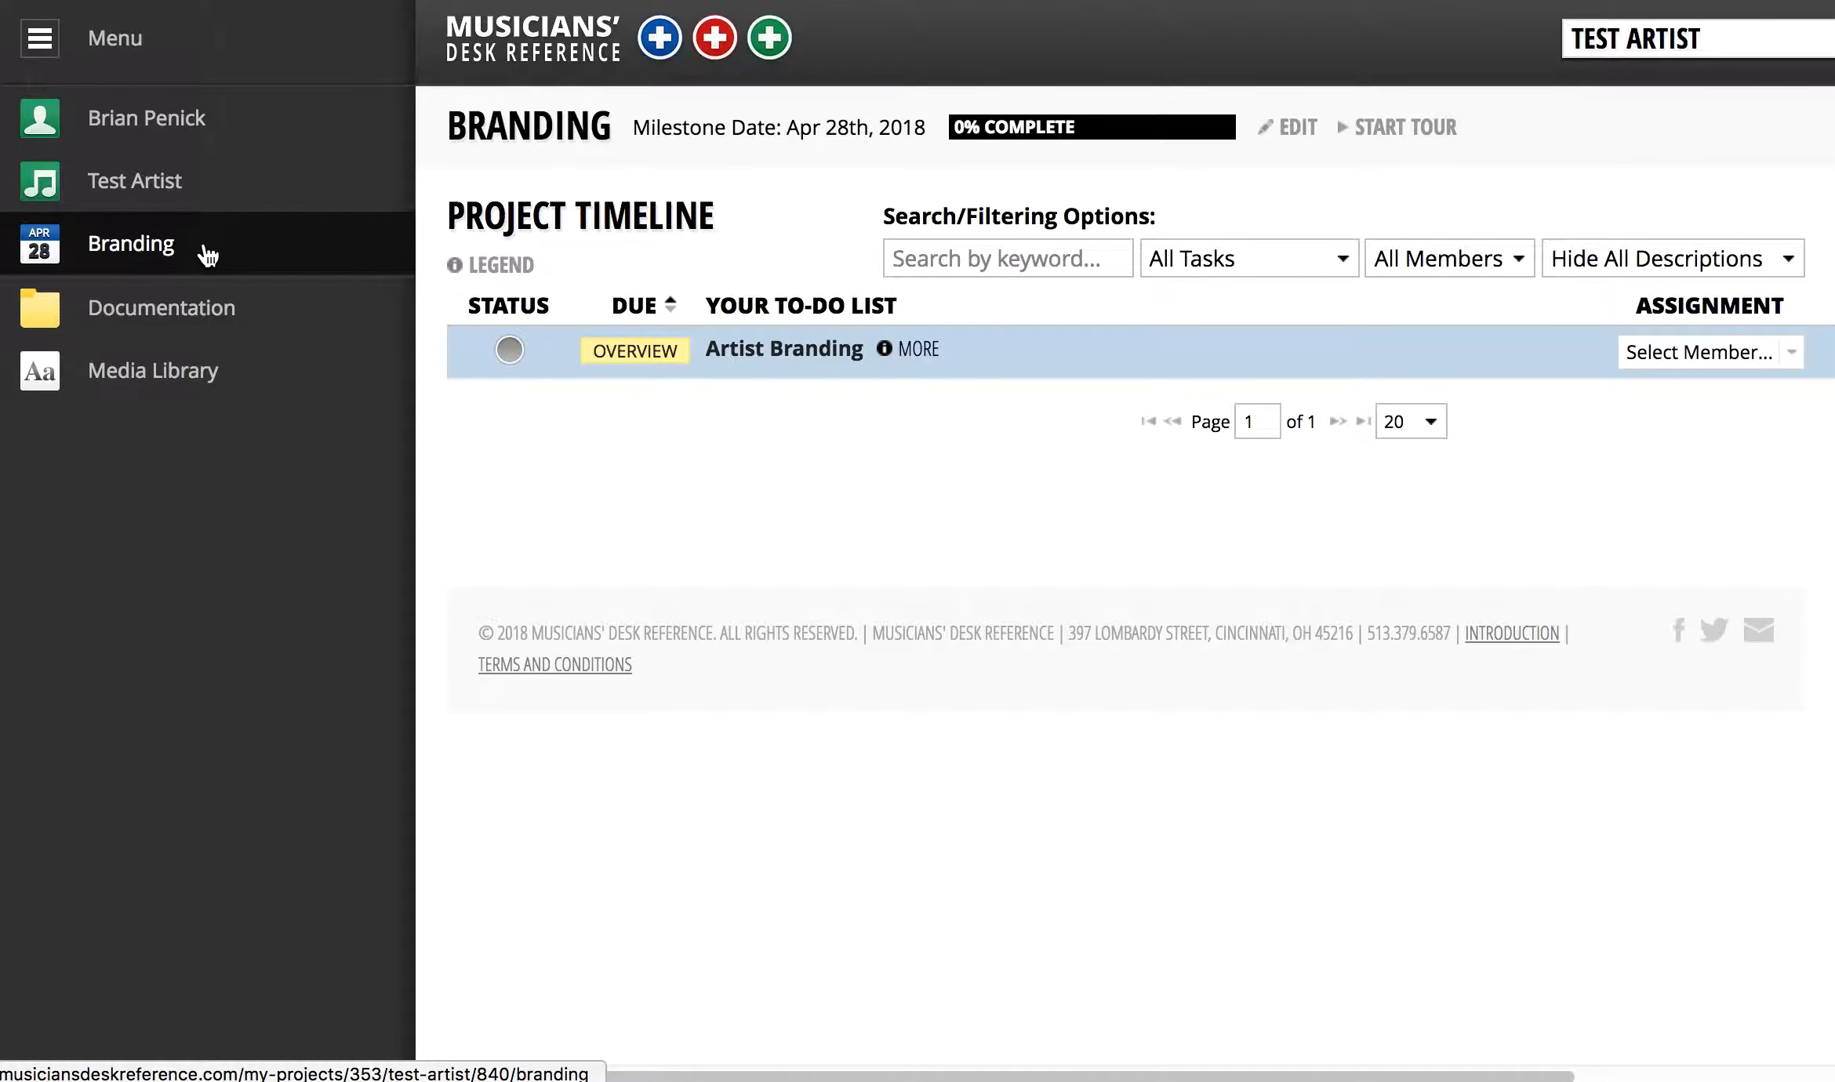
pyautogui.click(39, 38)
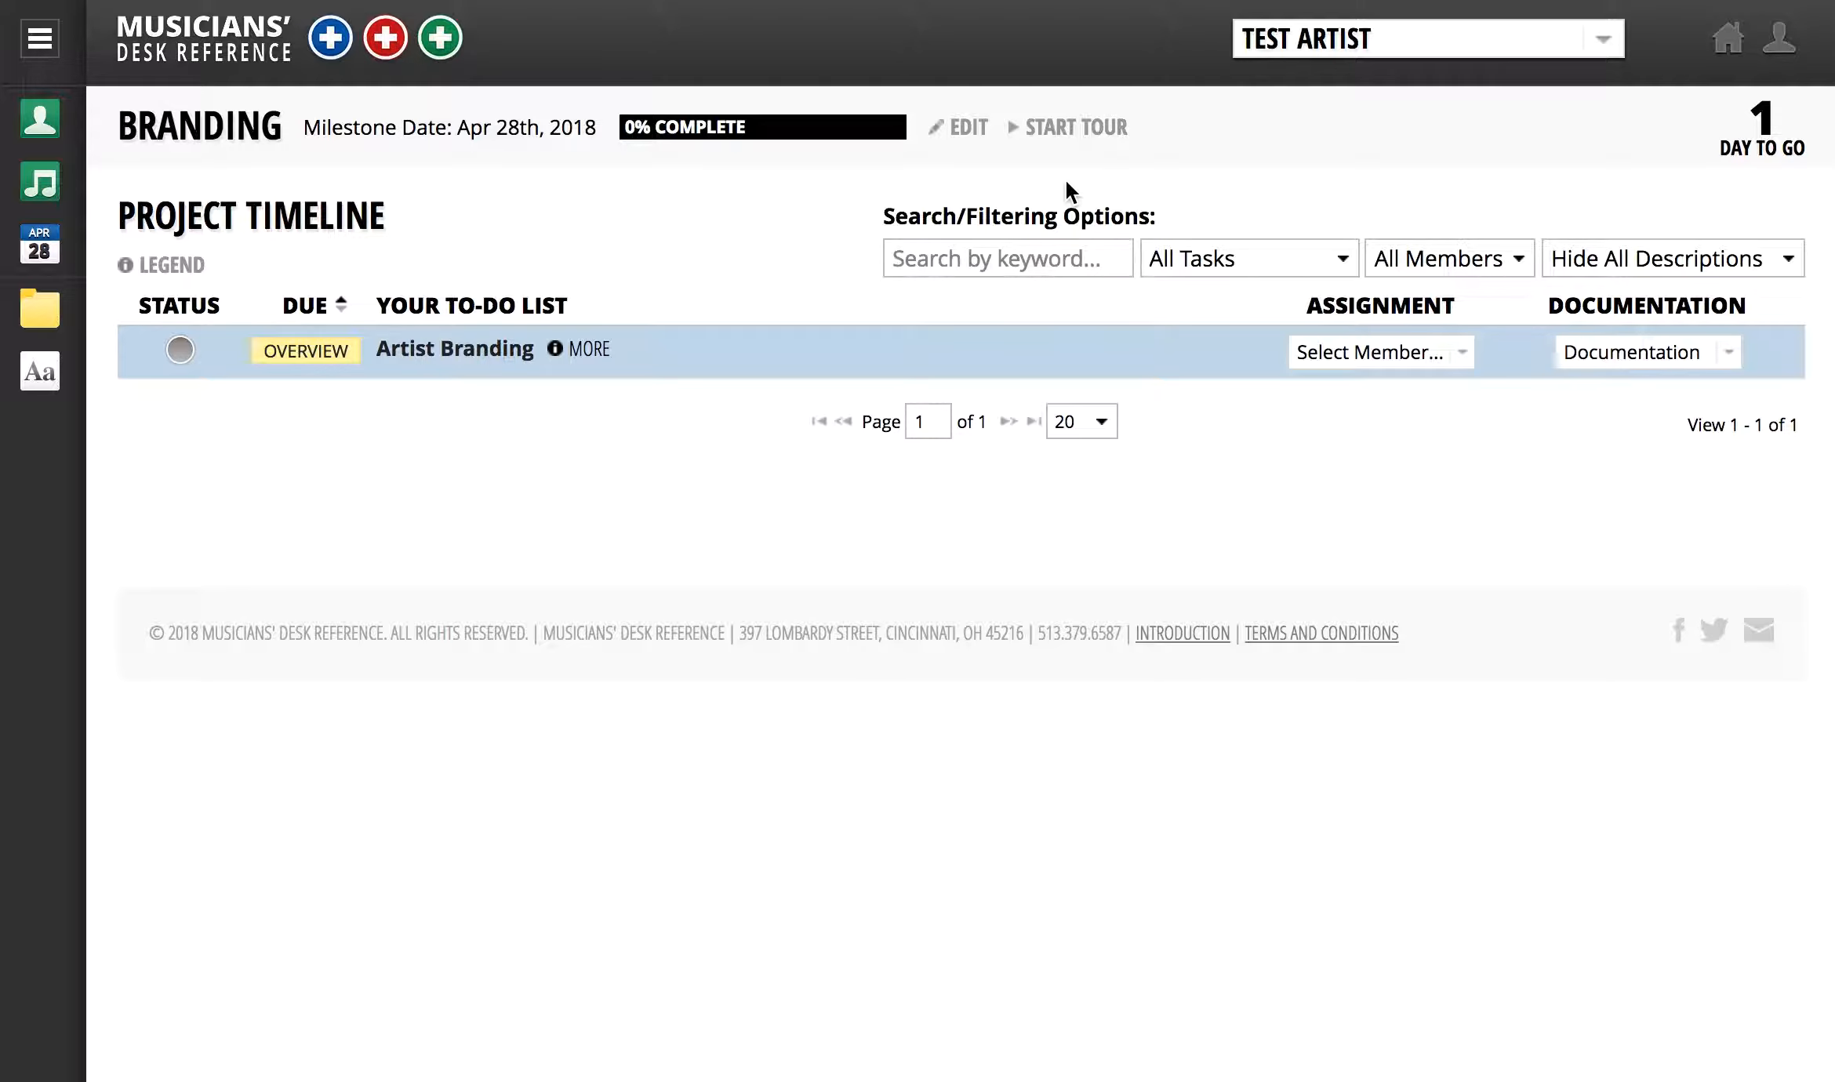
pyautogui.click(1074, 257)
pyautogui.click(1324, 259)
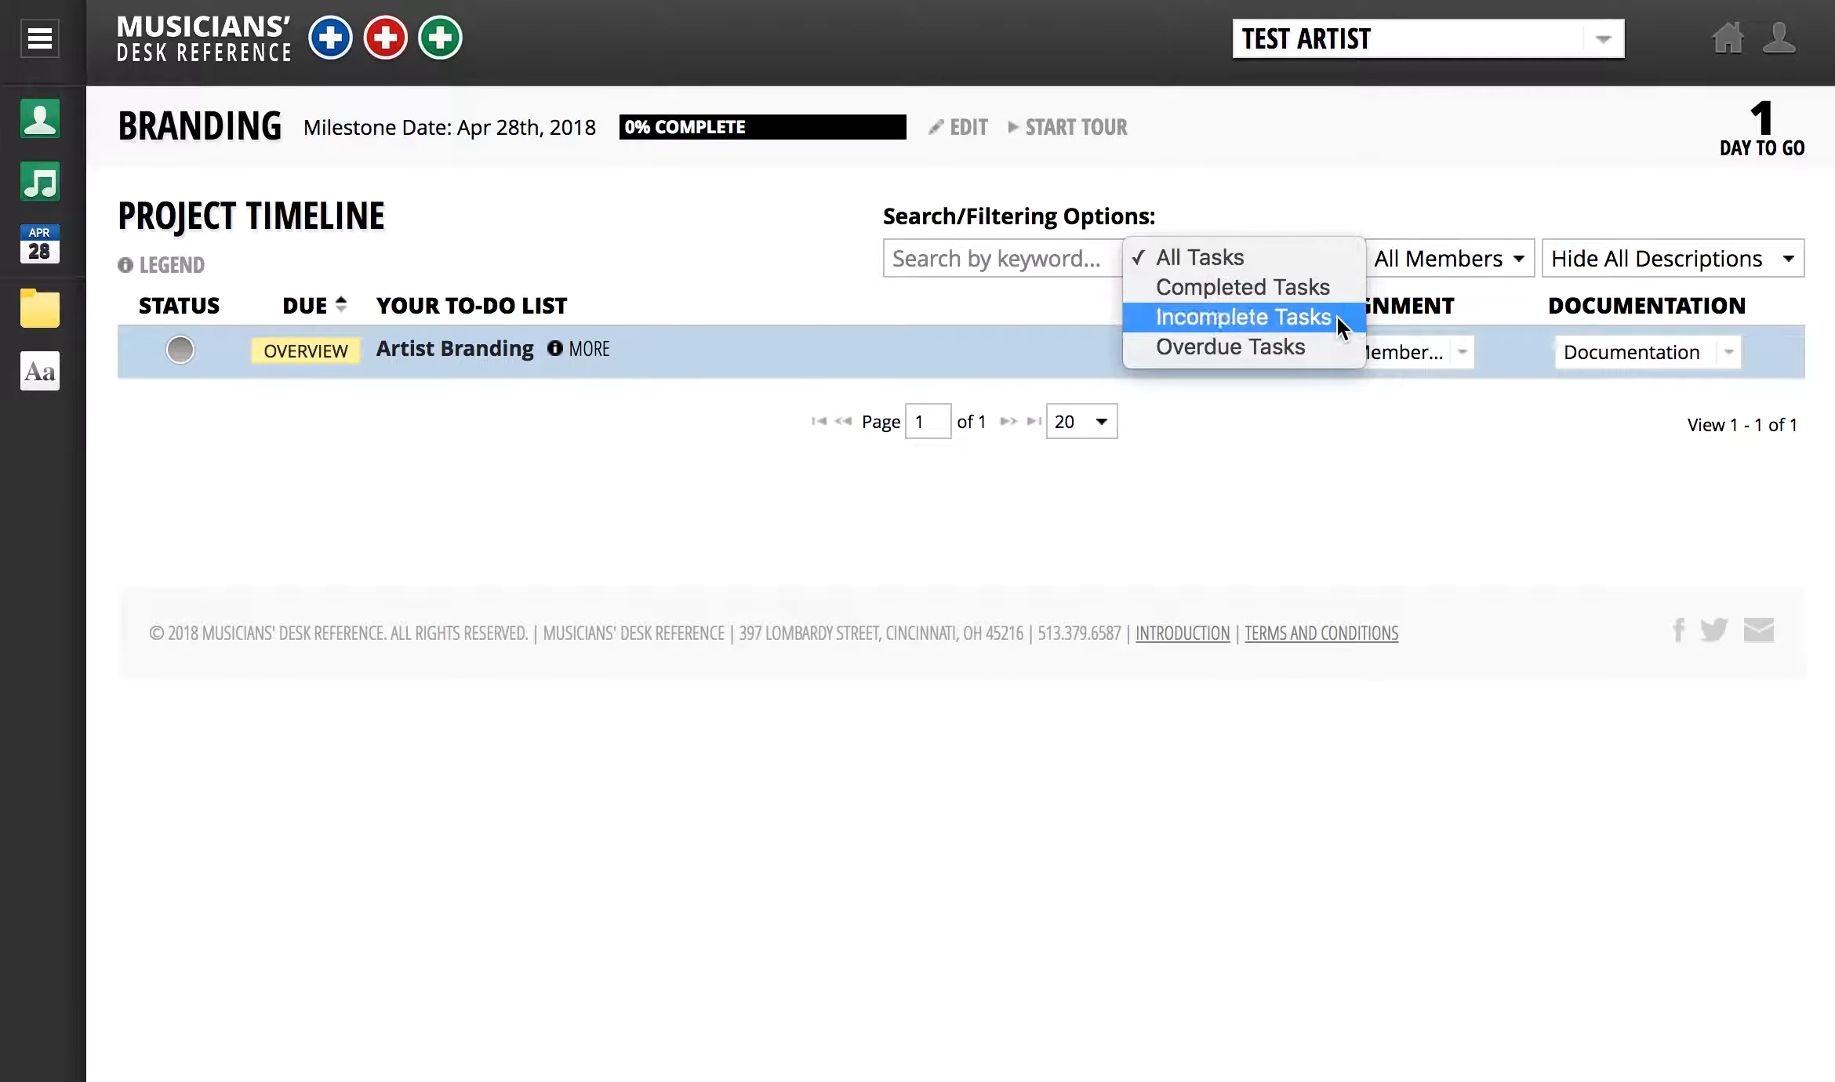
pyautogui.click(1404, 267)
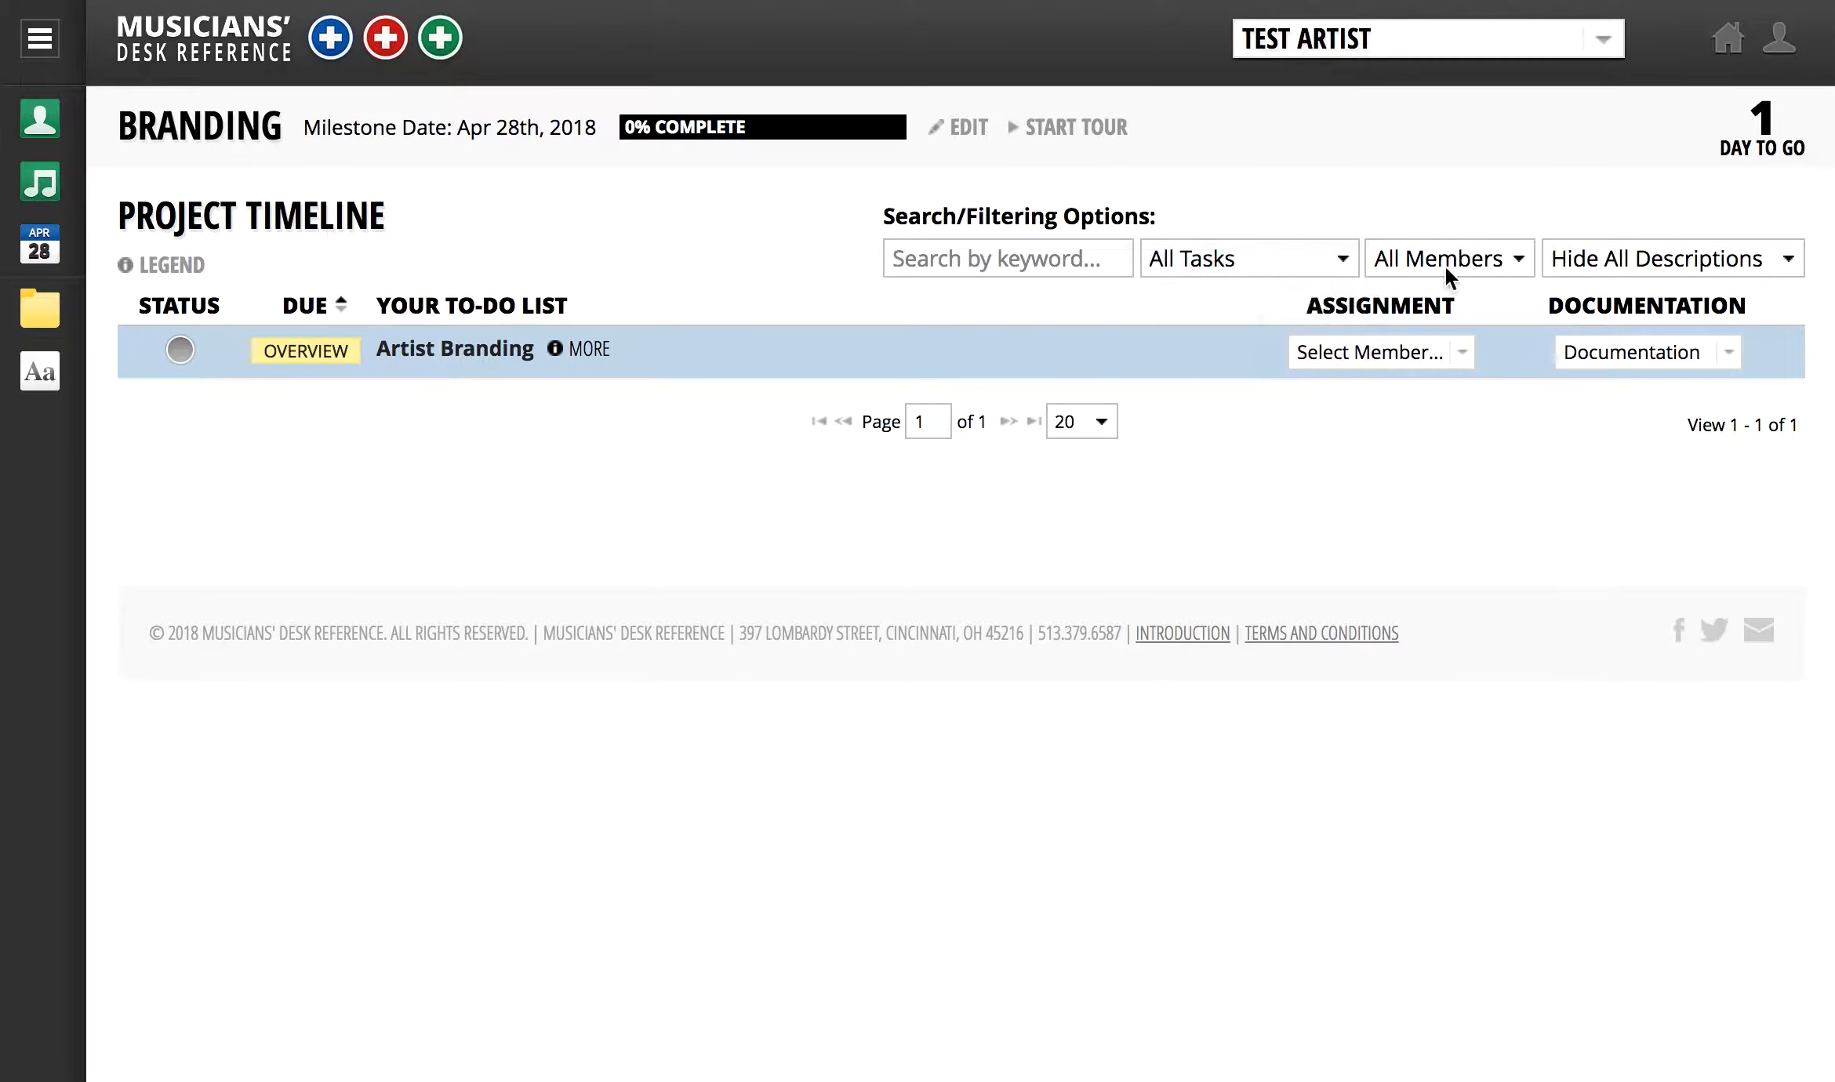
pyautogui.click(1520, 258)
pyautogui.click(1529, 255)
pyautogui.click(1776, 258)
pyautogui.click(1778, 278)
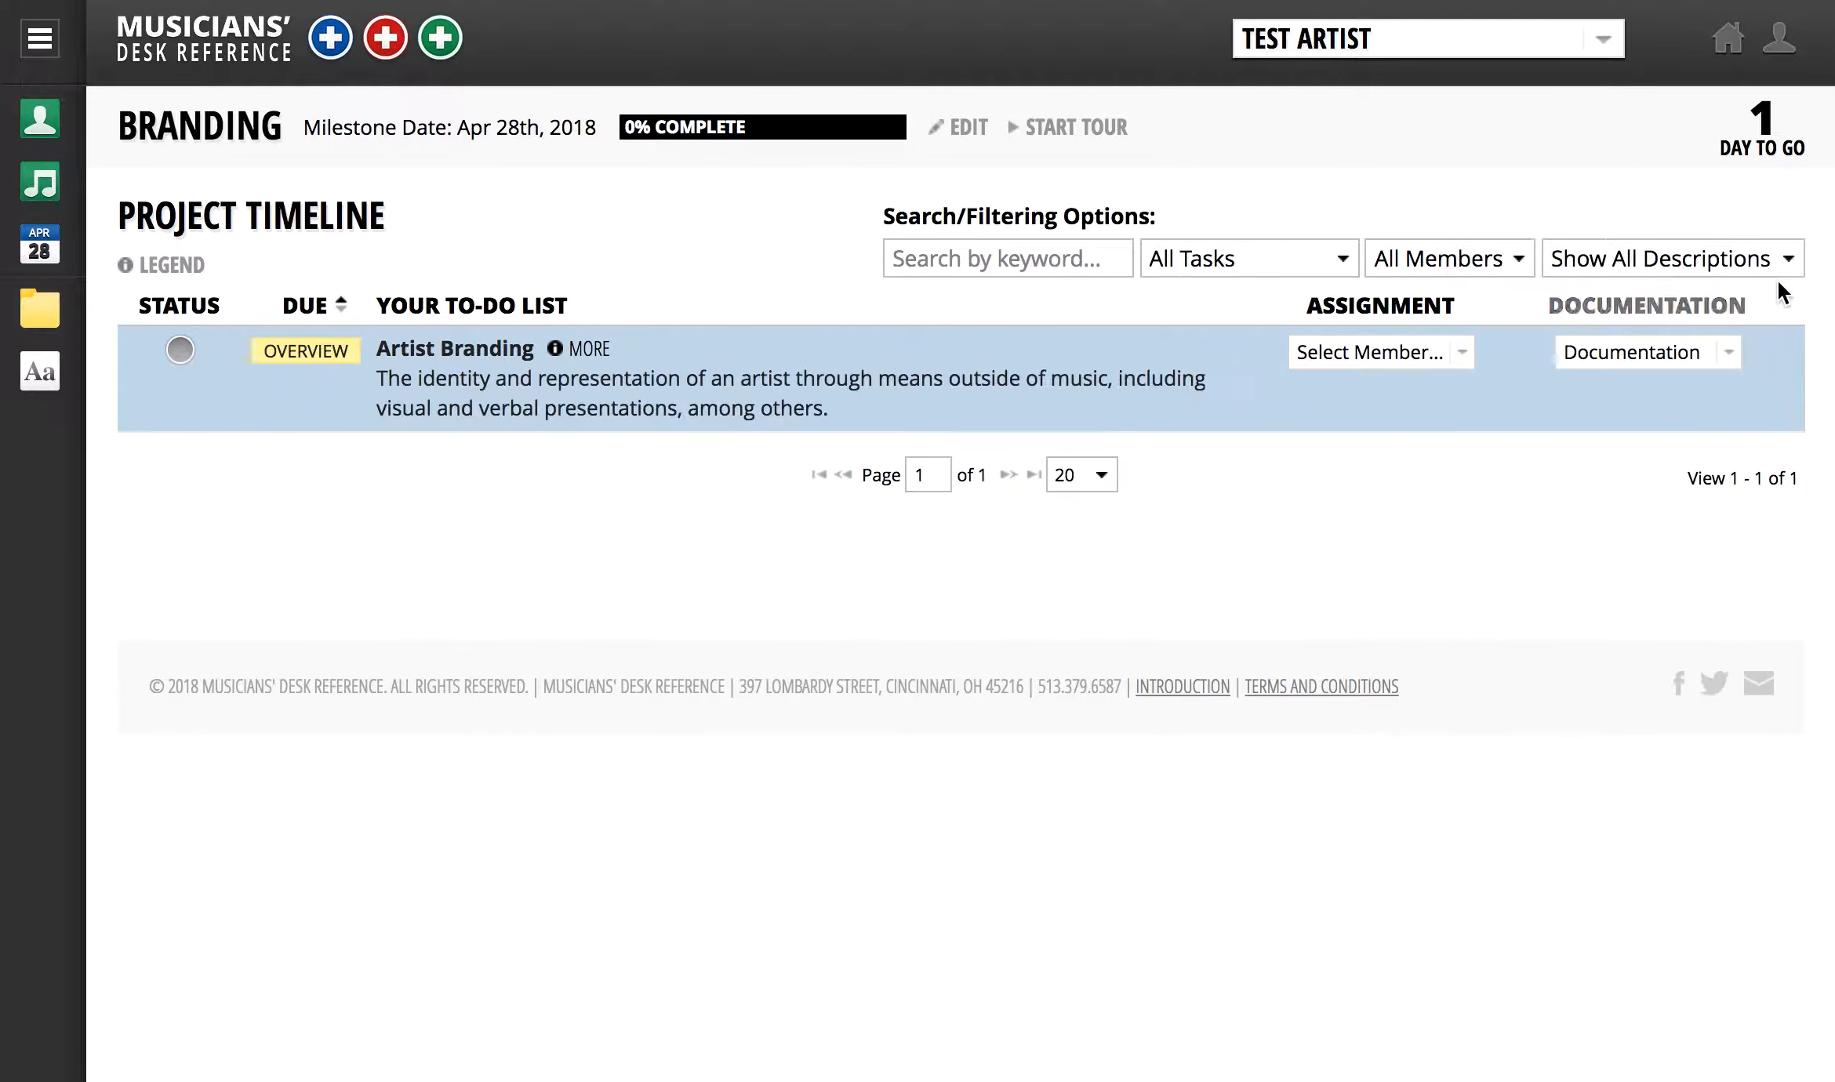
pyautogui.click(1789, 265)
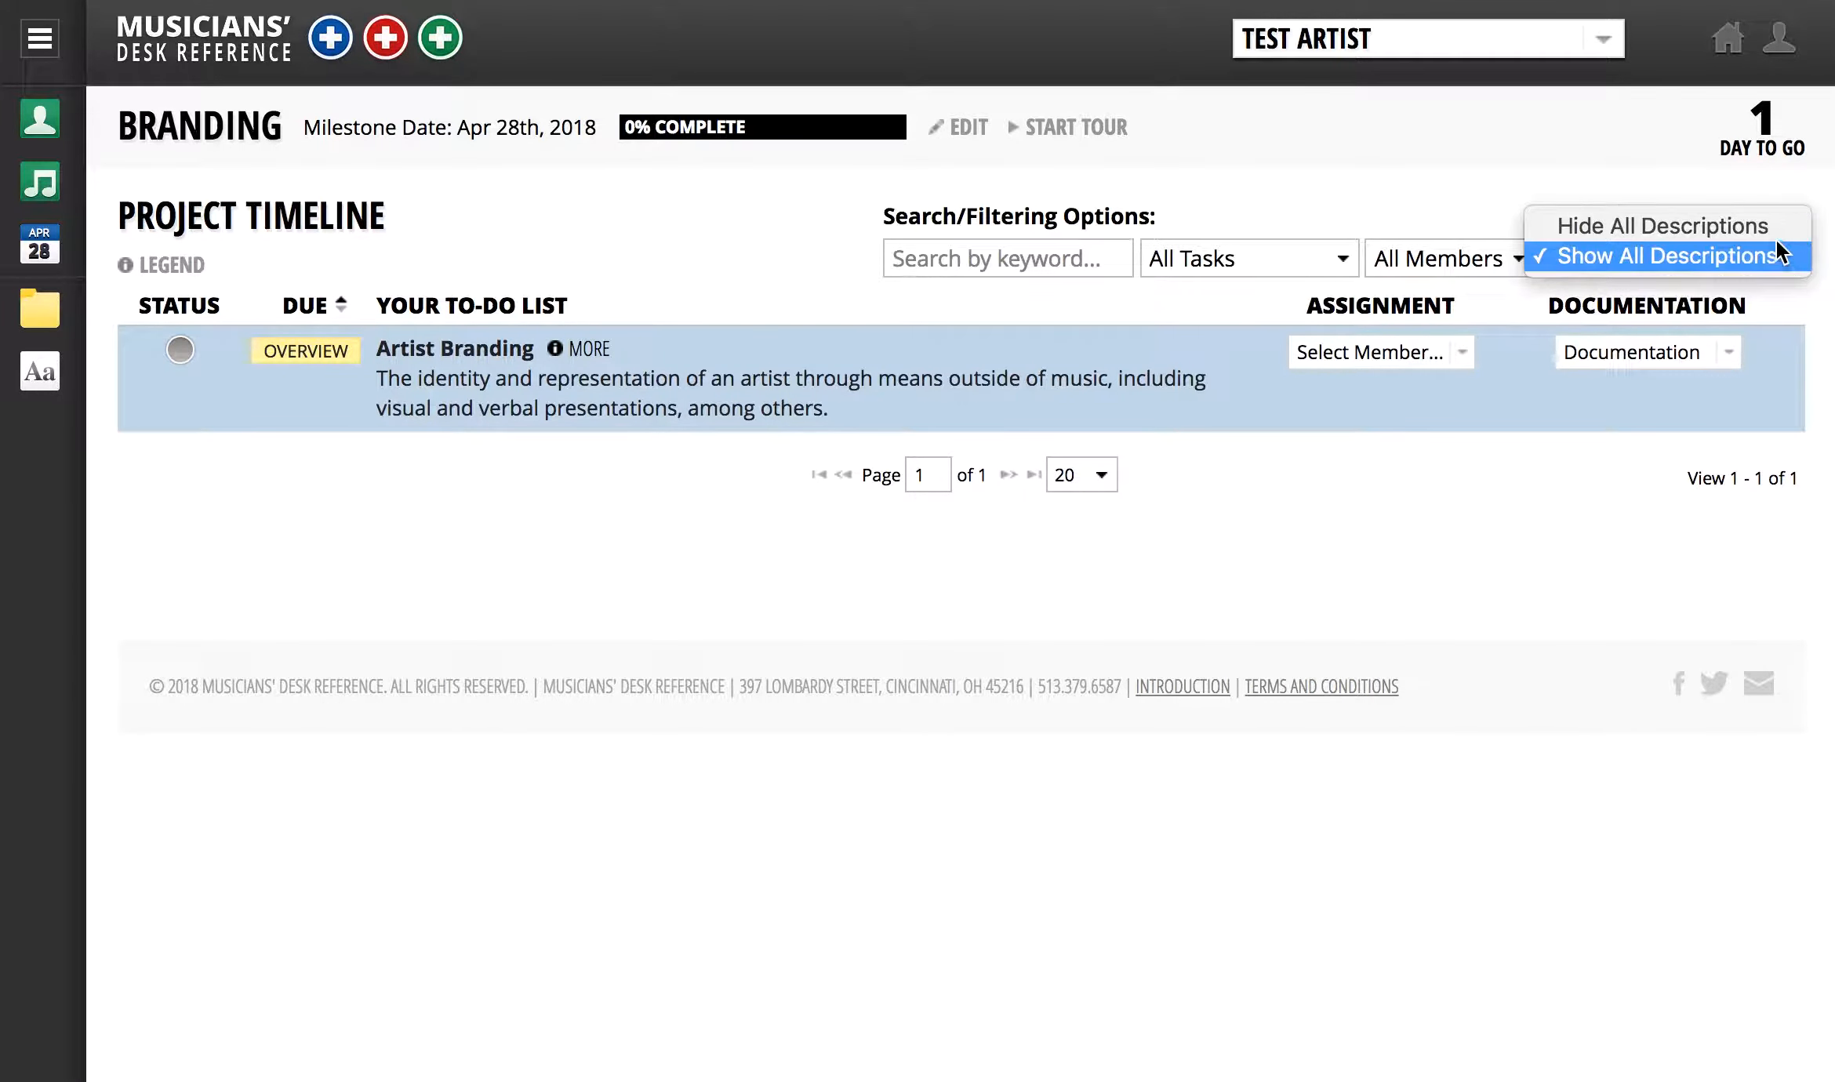
pyautogui.click(1775, 231)
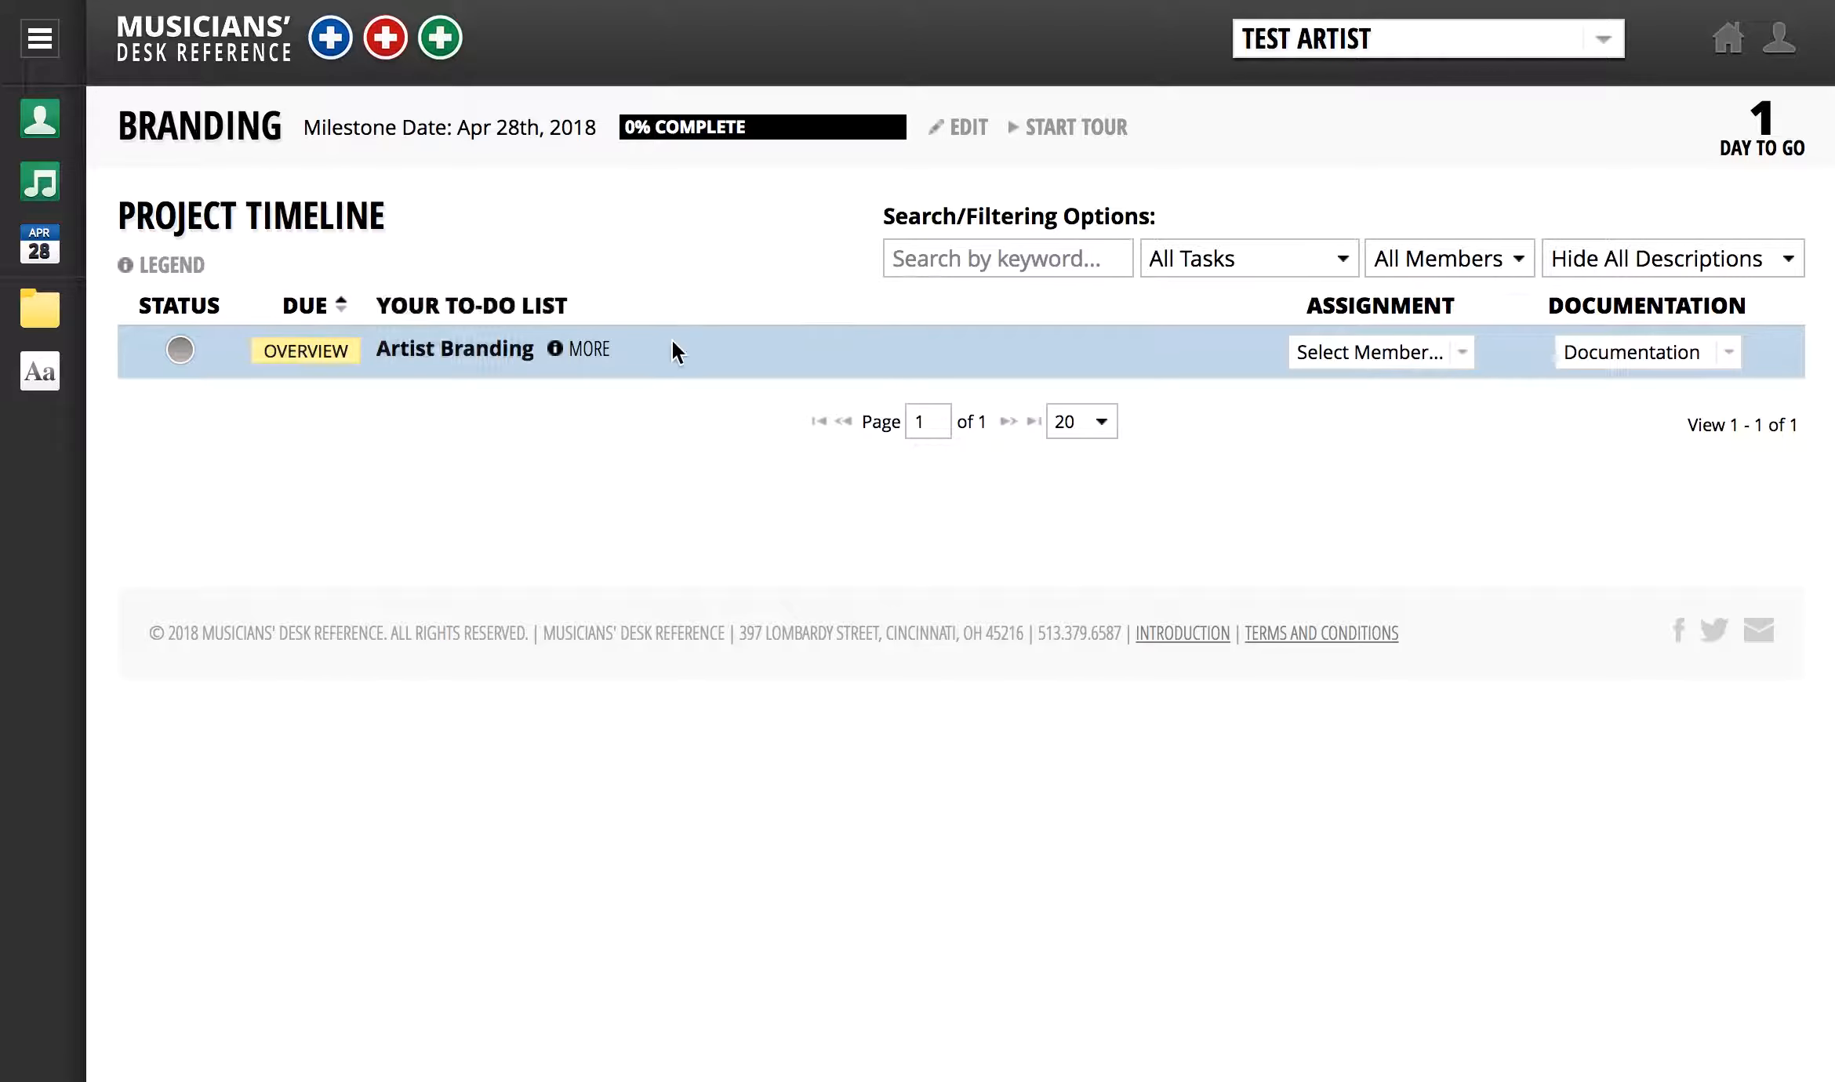
pyautogui.click(598, 353)
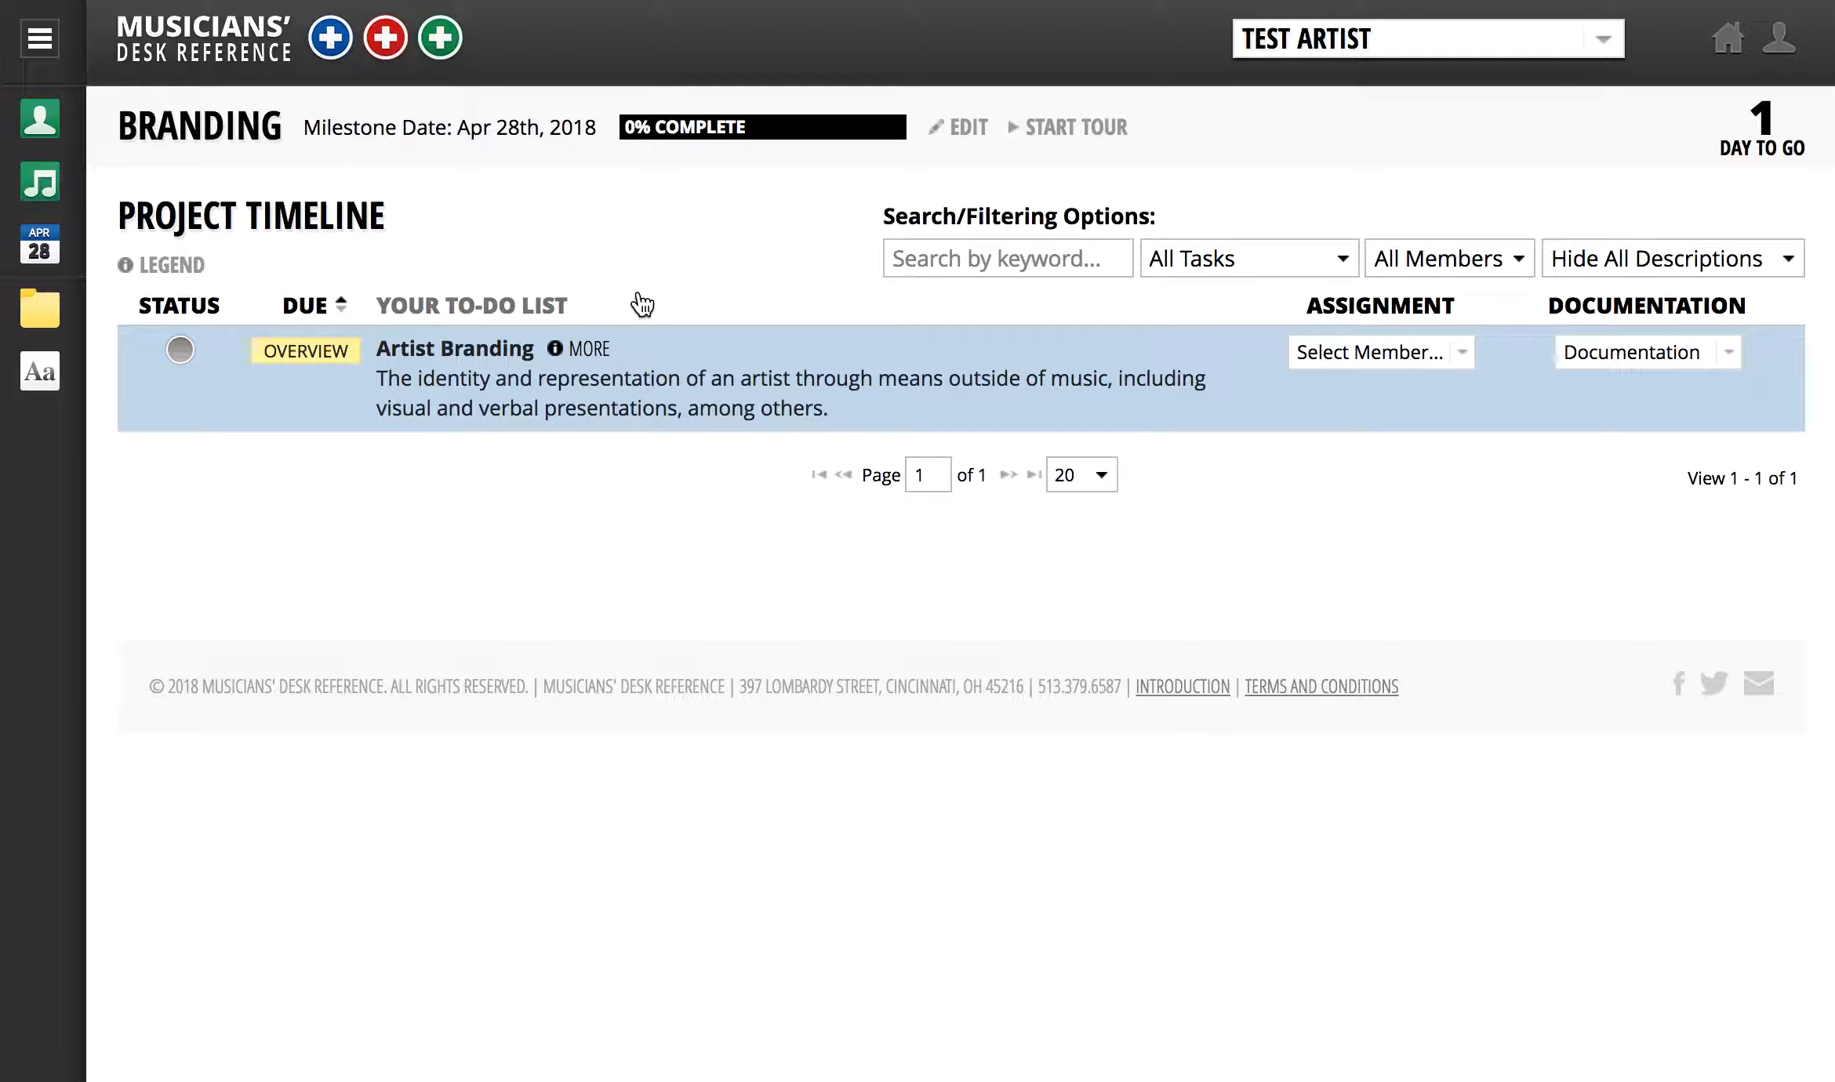
# - Assign the Artist Branding task to the team leader, then remove the assignment
pyautogui.click(1462, 352)
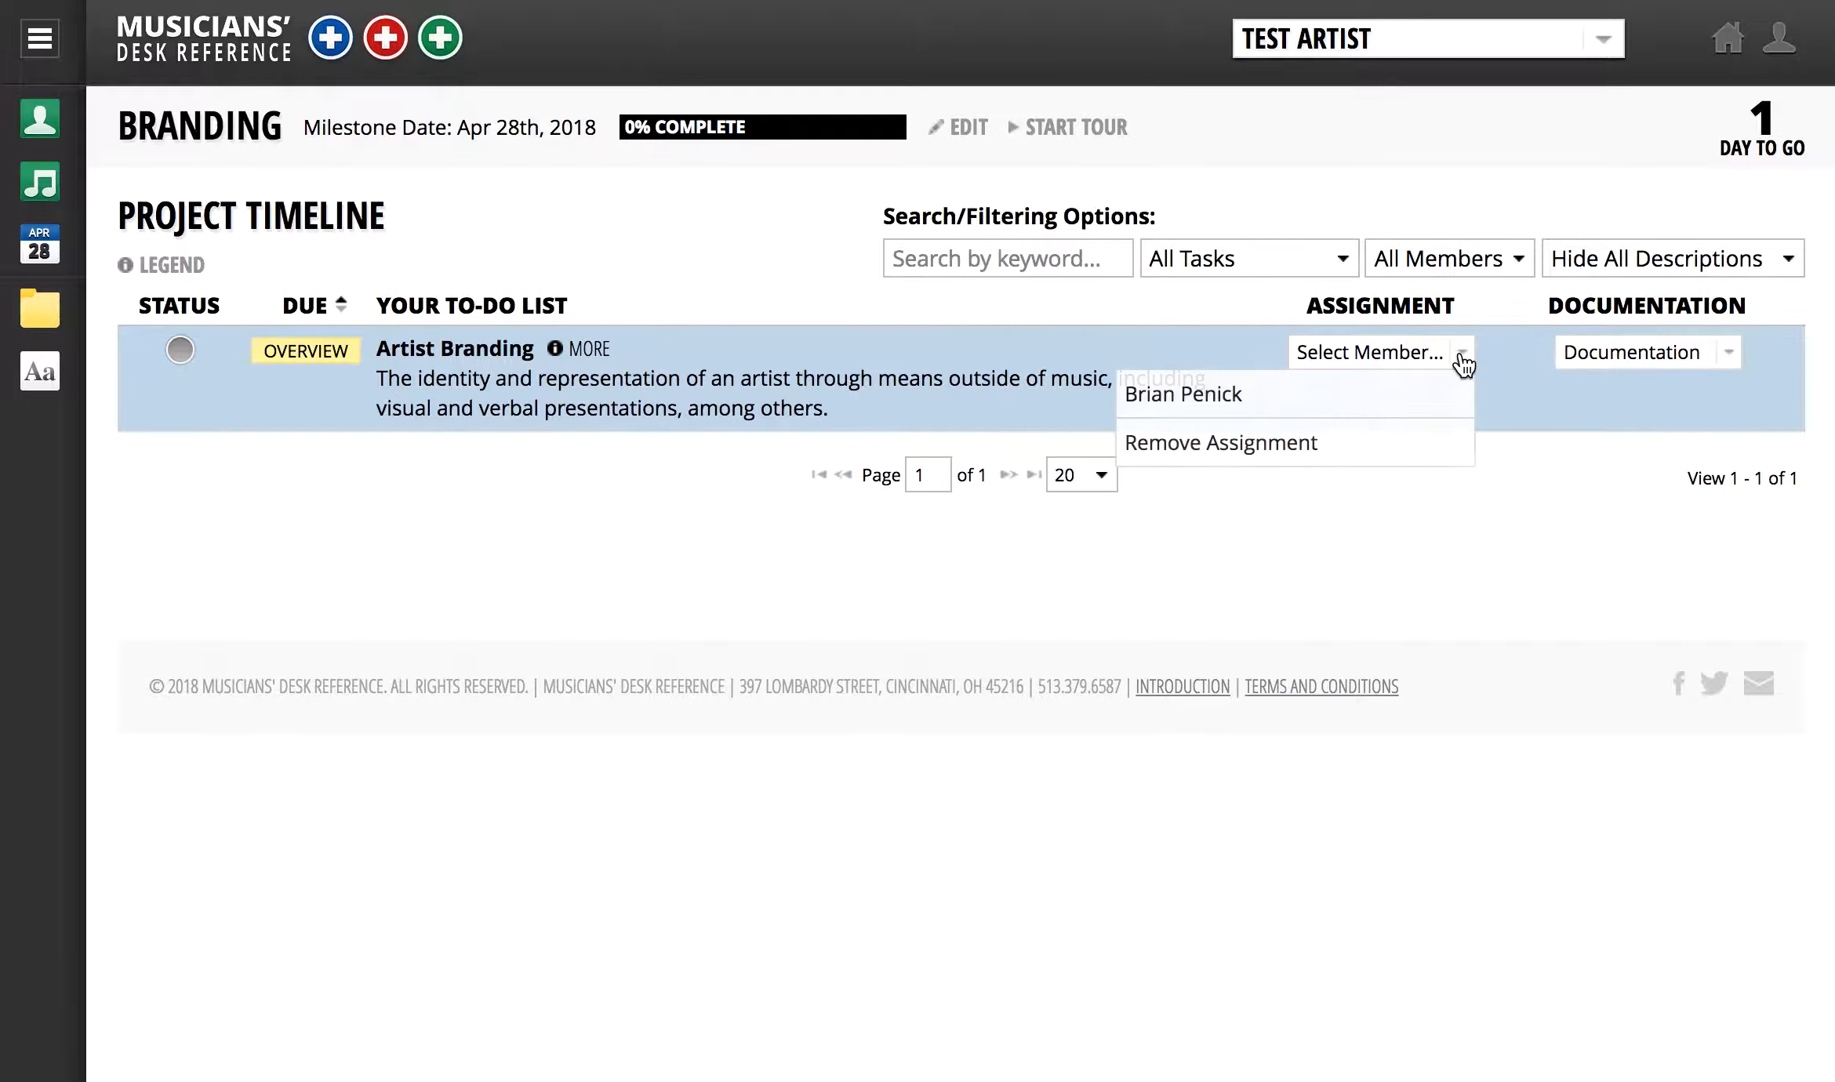
pyautogui.click(1434, 413)
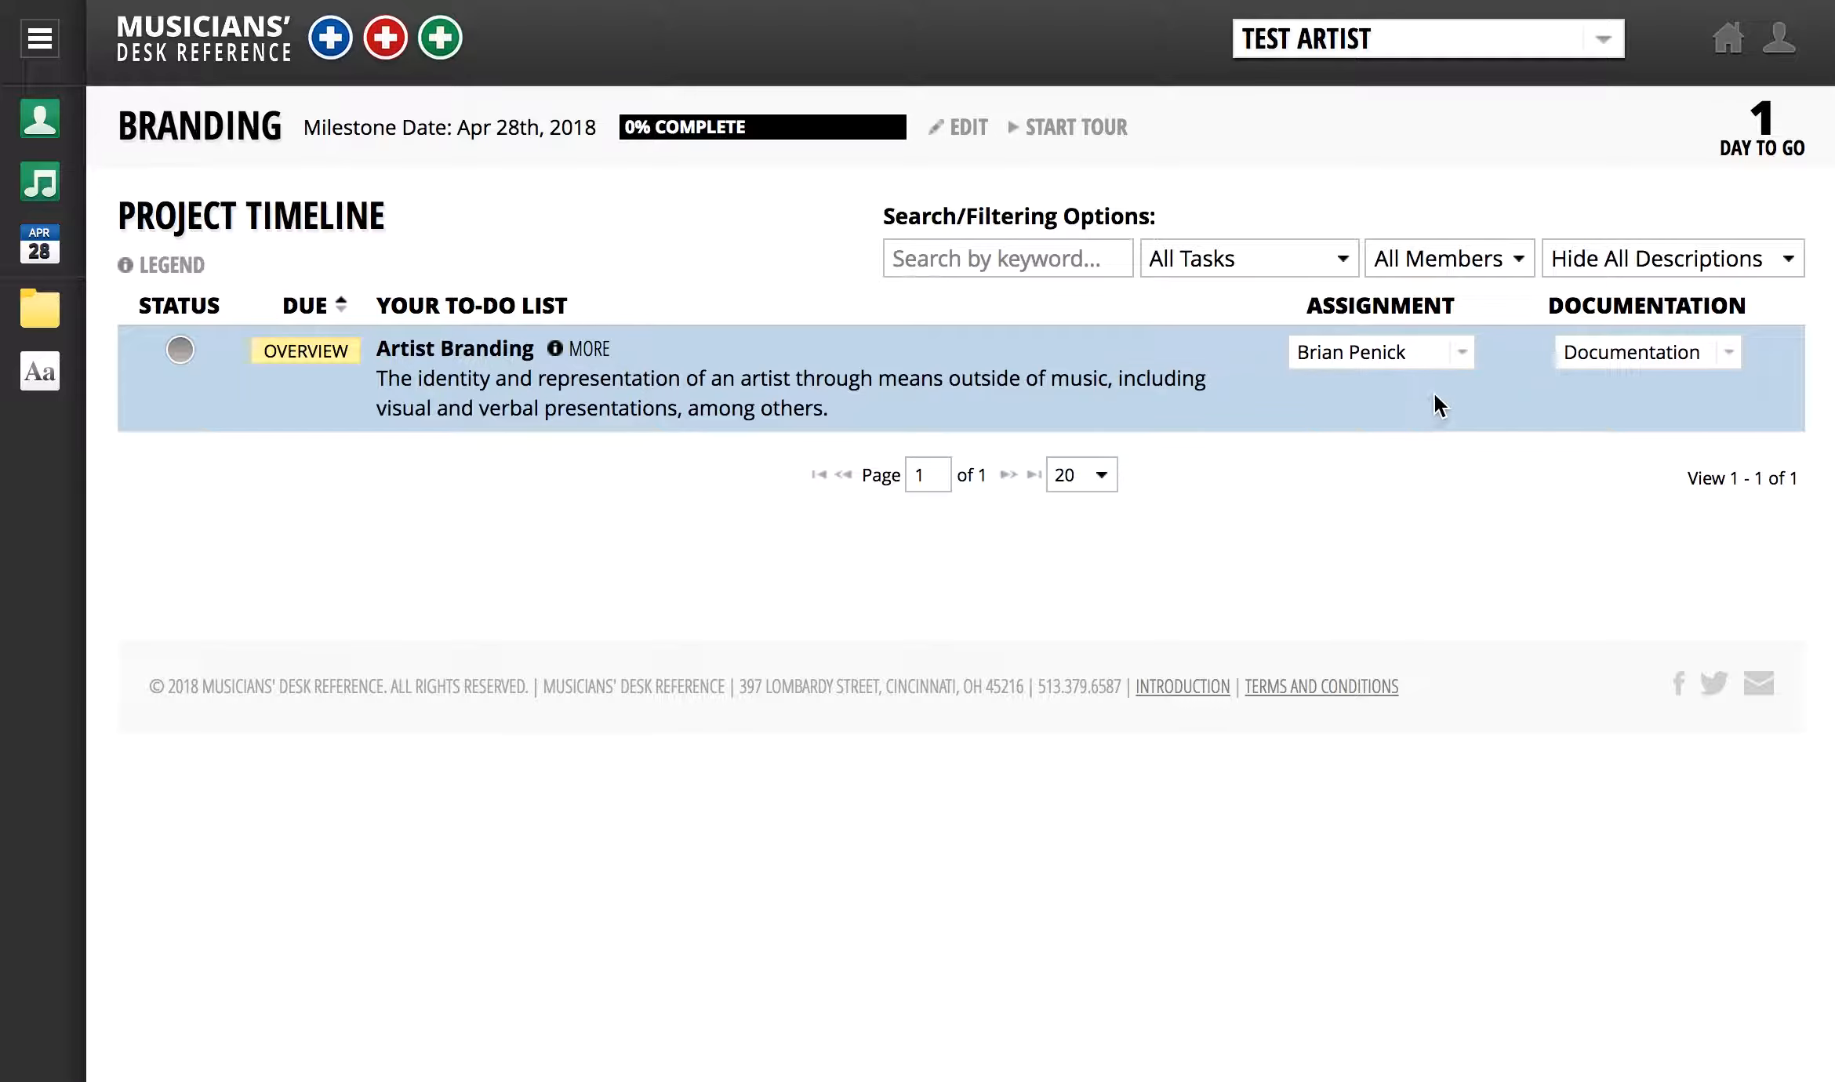
pyautogui.click(1462, 361)
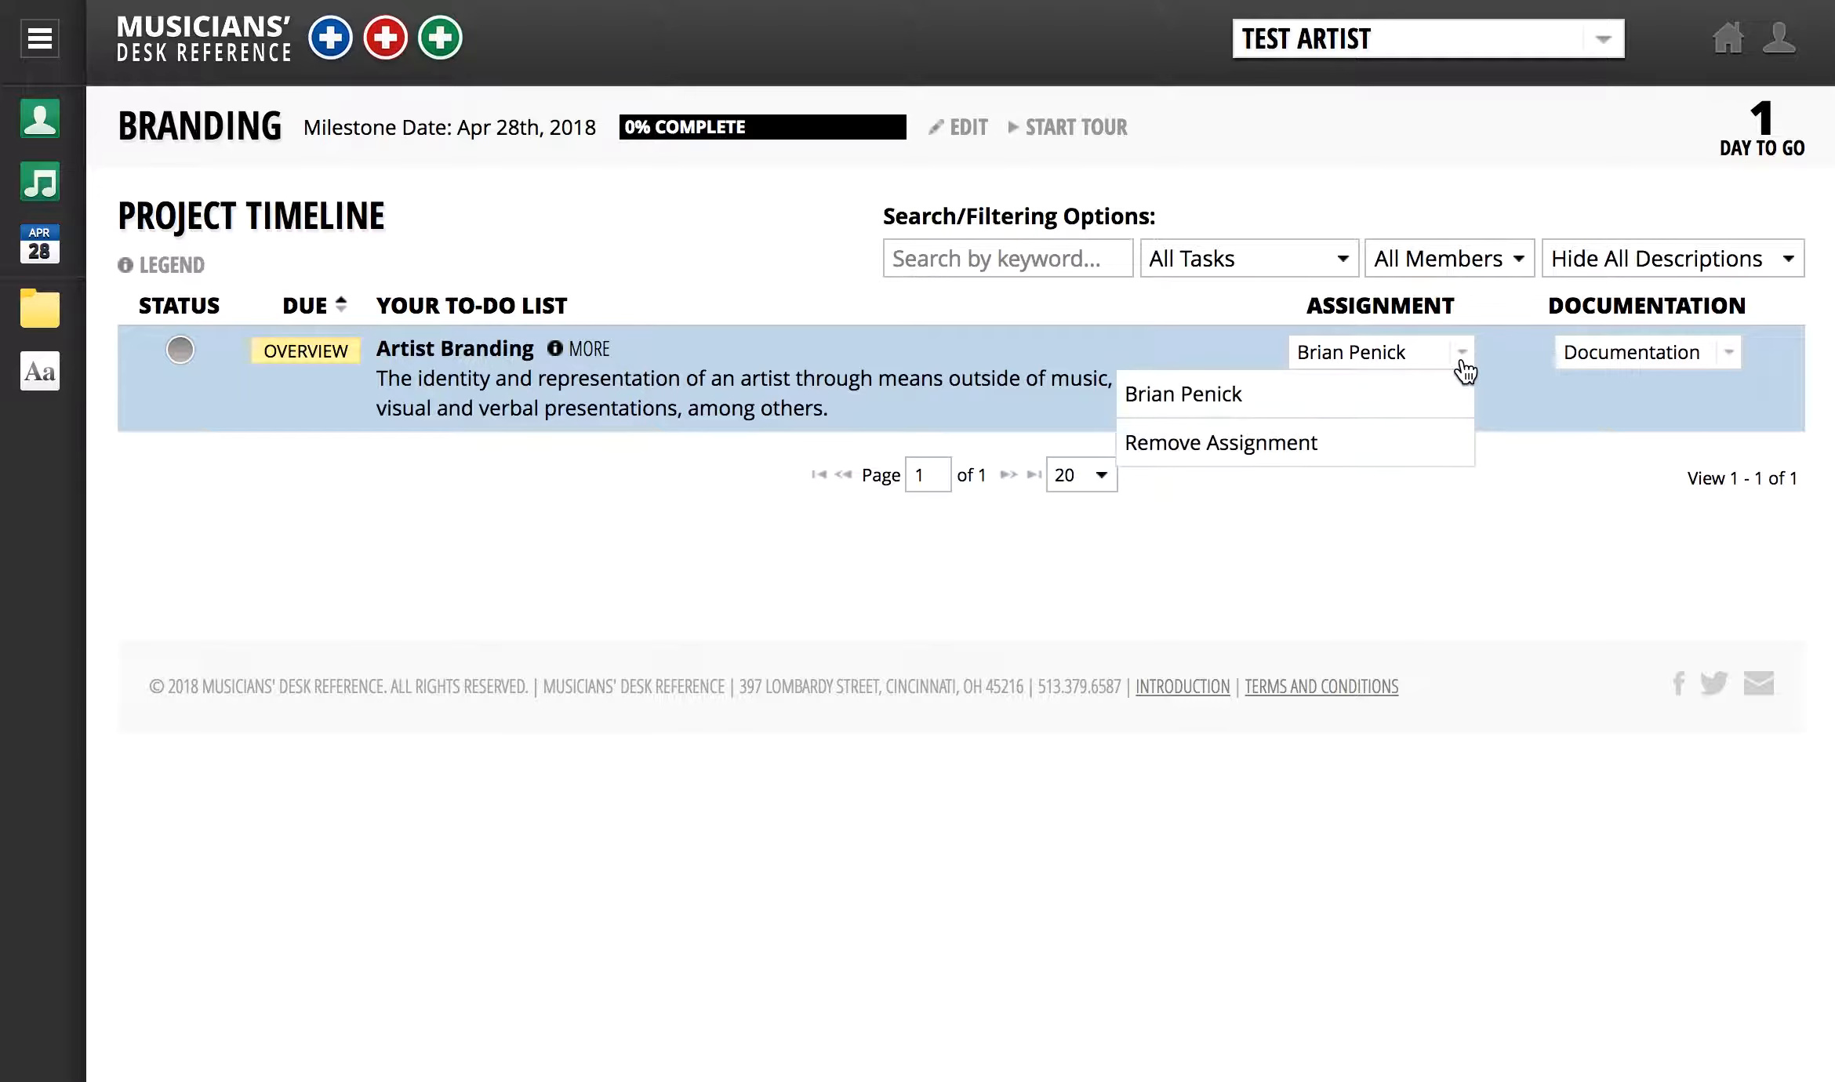
pyautogui.click(1423, 446)
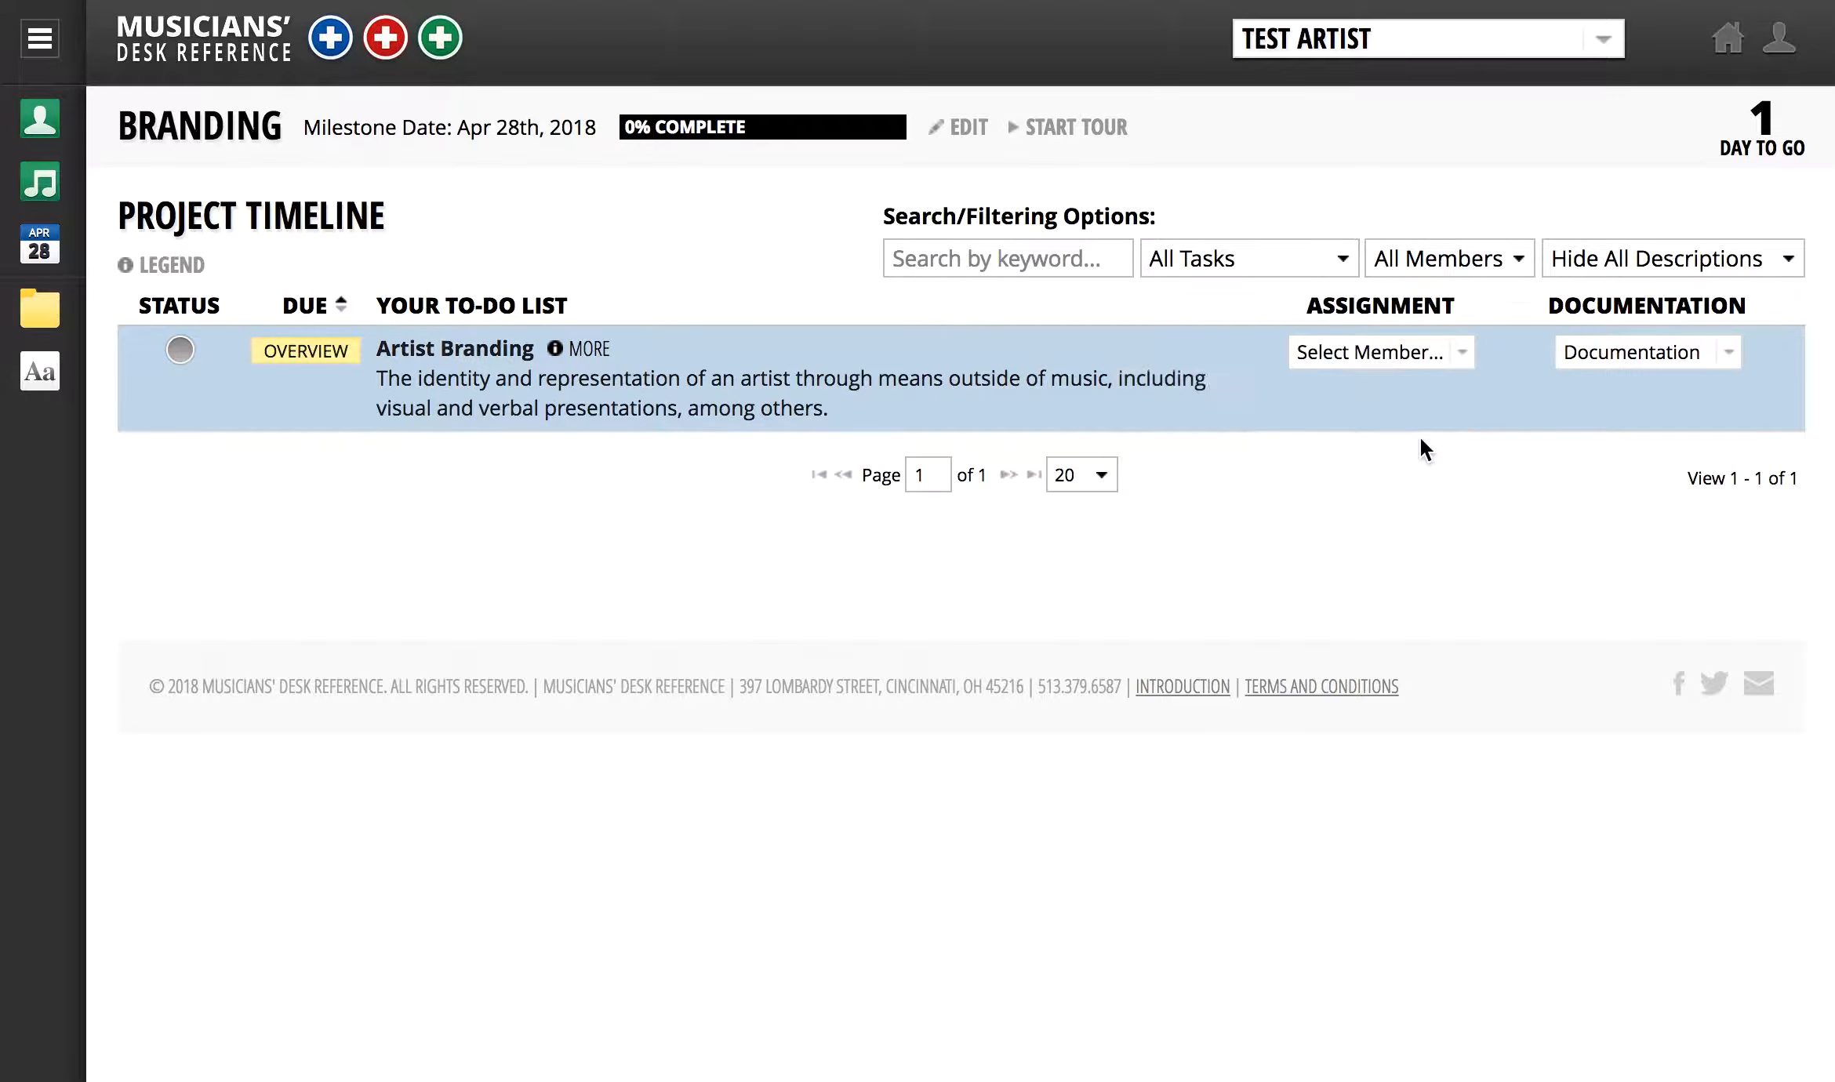
# - Browse the task's documentation options, then return to the Test Artist page through the menu
pyautogui.click(1733, 358)
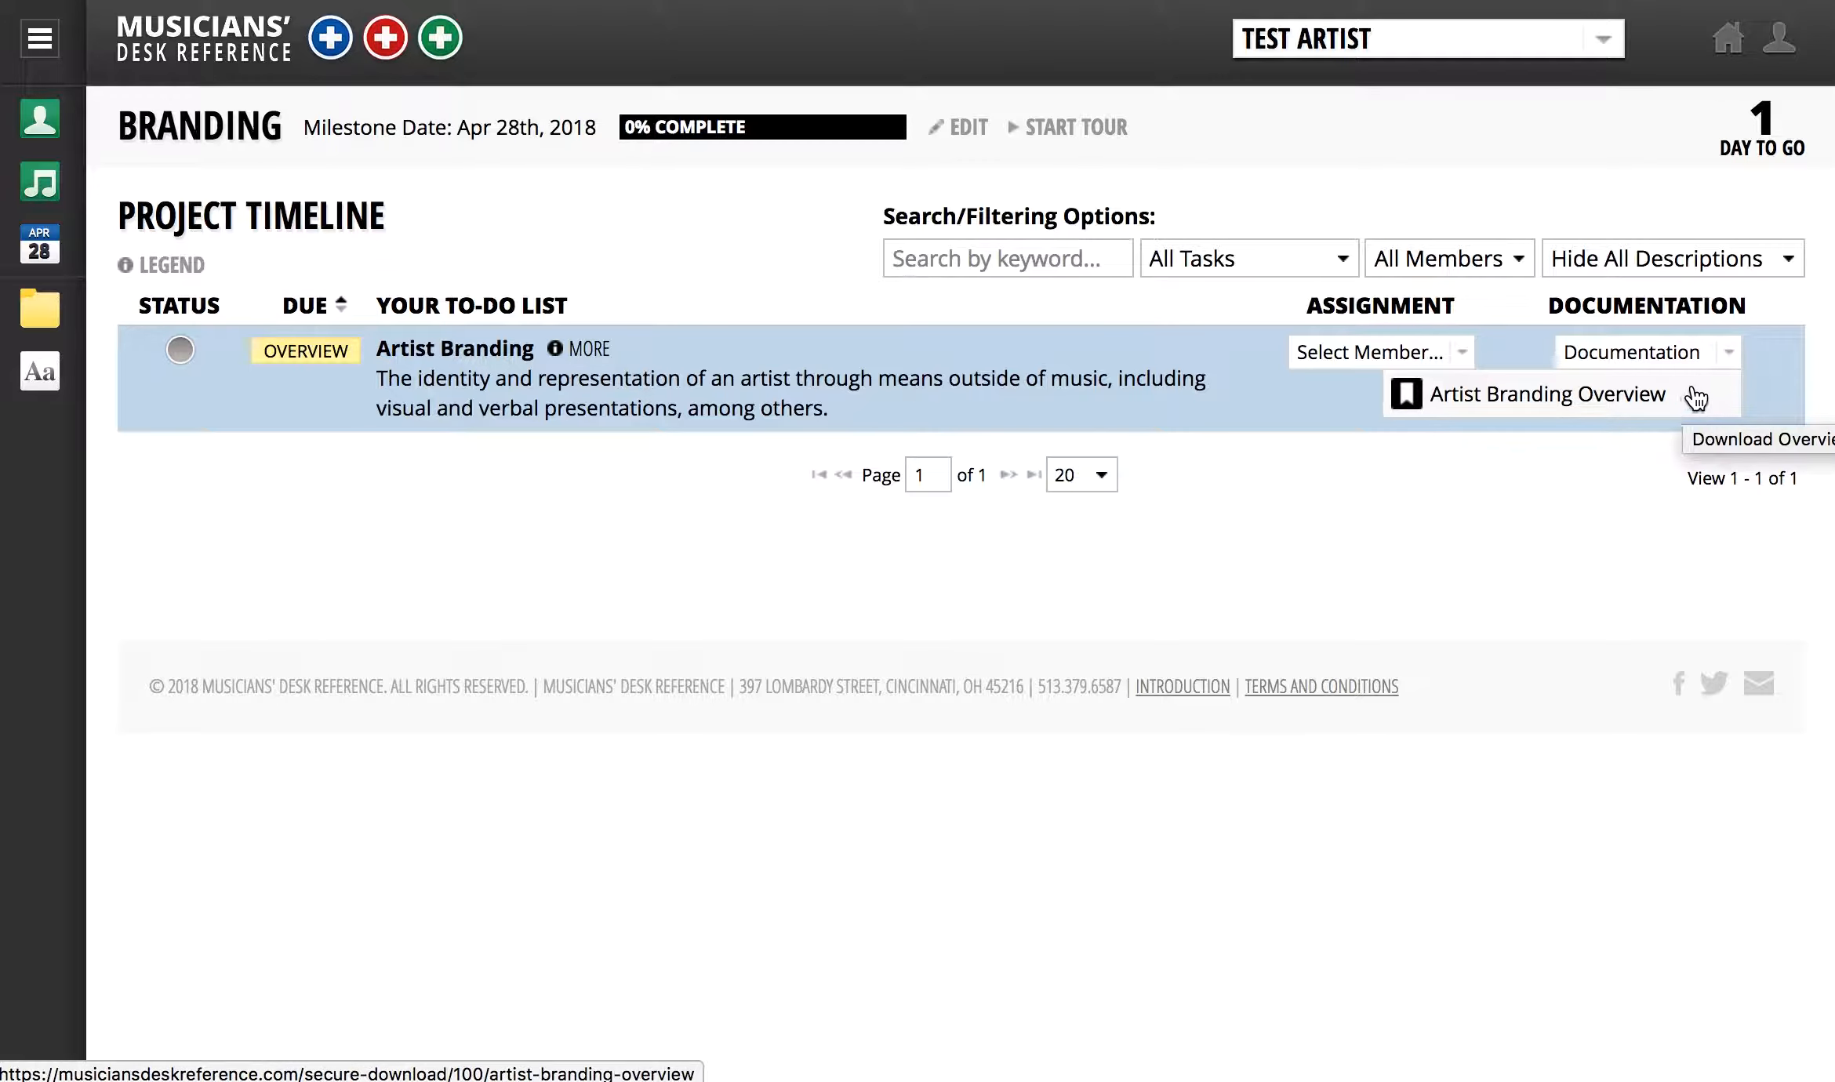
pyautogui.click(1729, 362)
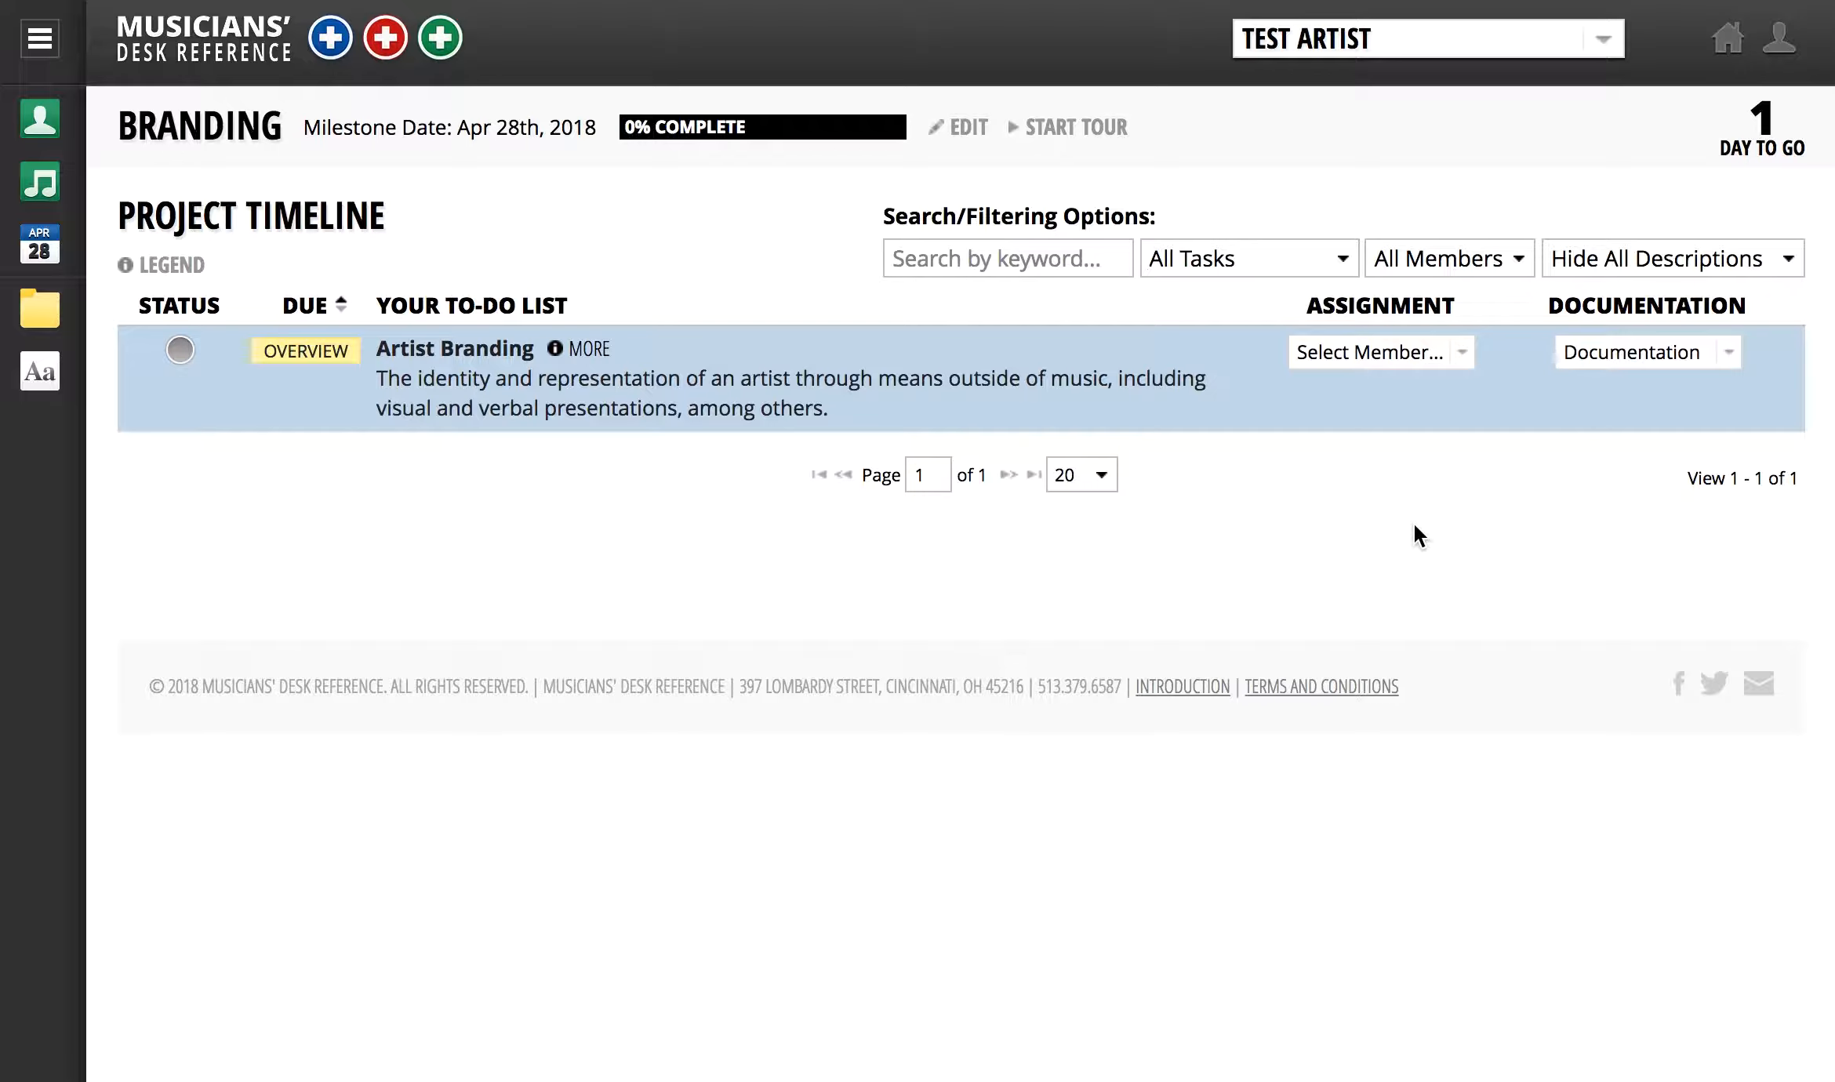
pyautogui.click(19, 45)
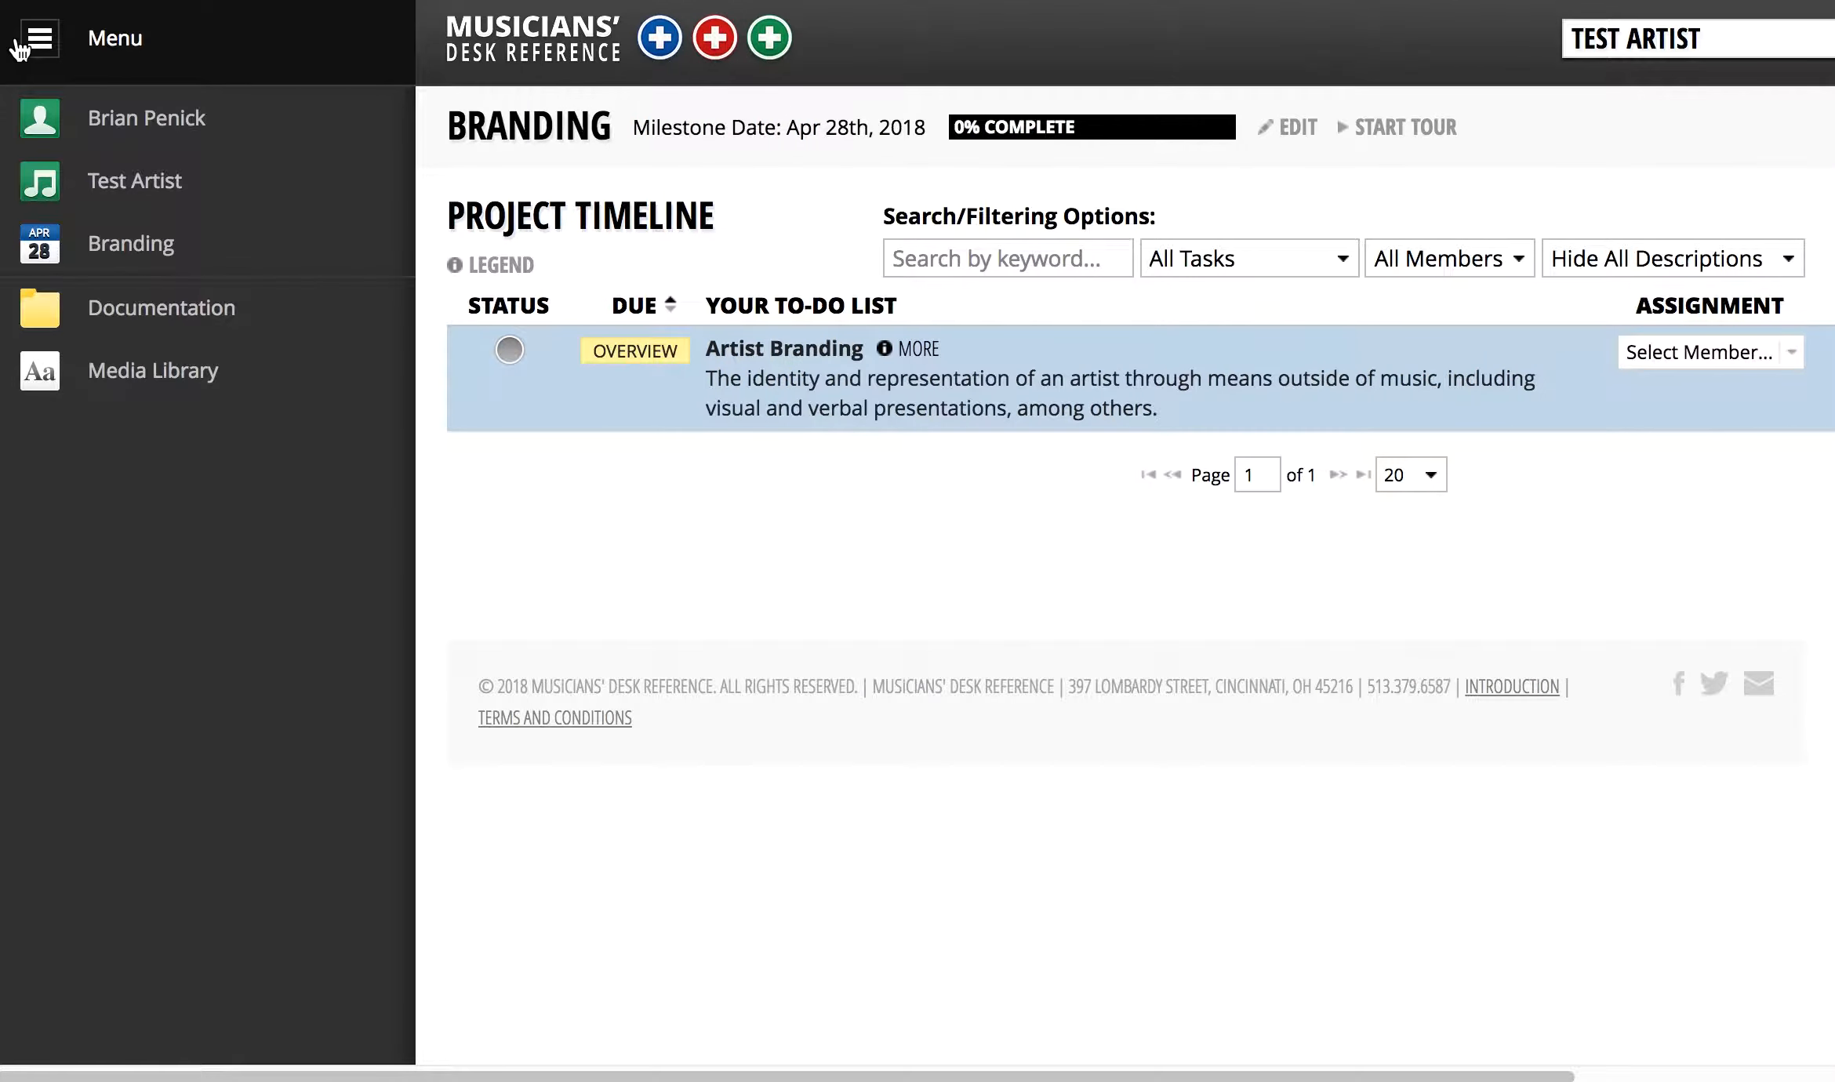
pyautogui.click(177, 202)
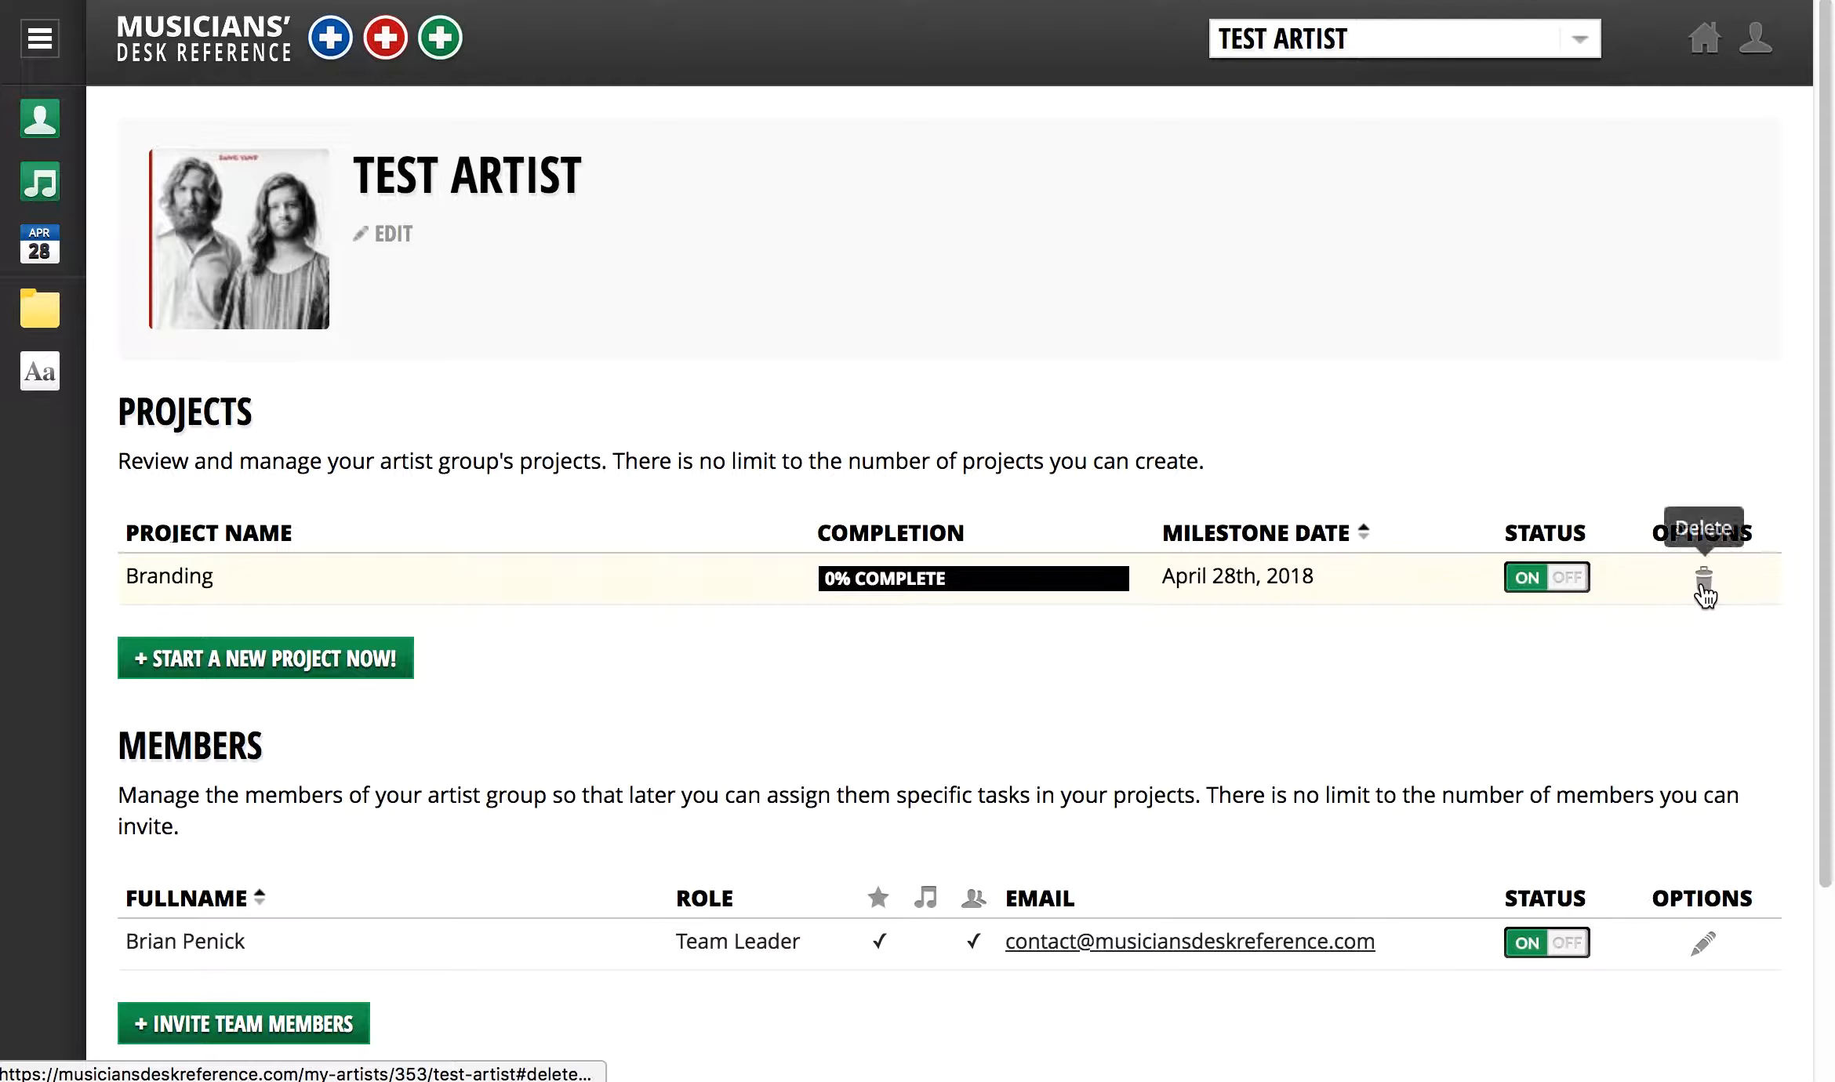
# - Start a new project under Chapter 4 Touring, check Strategy: Tour Booking, and name it Summer Tour
pyautogui.click(354, 659)
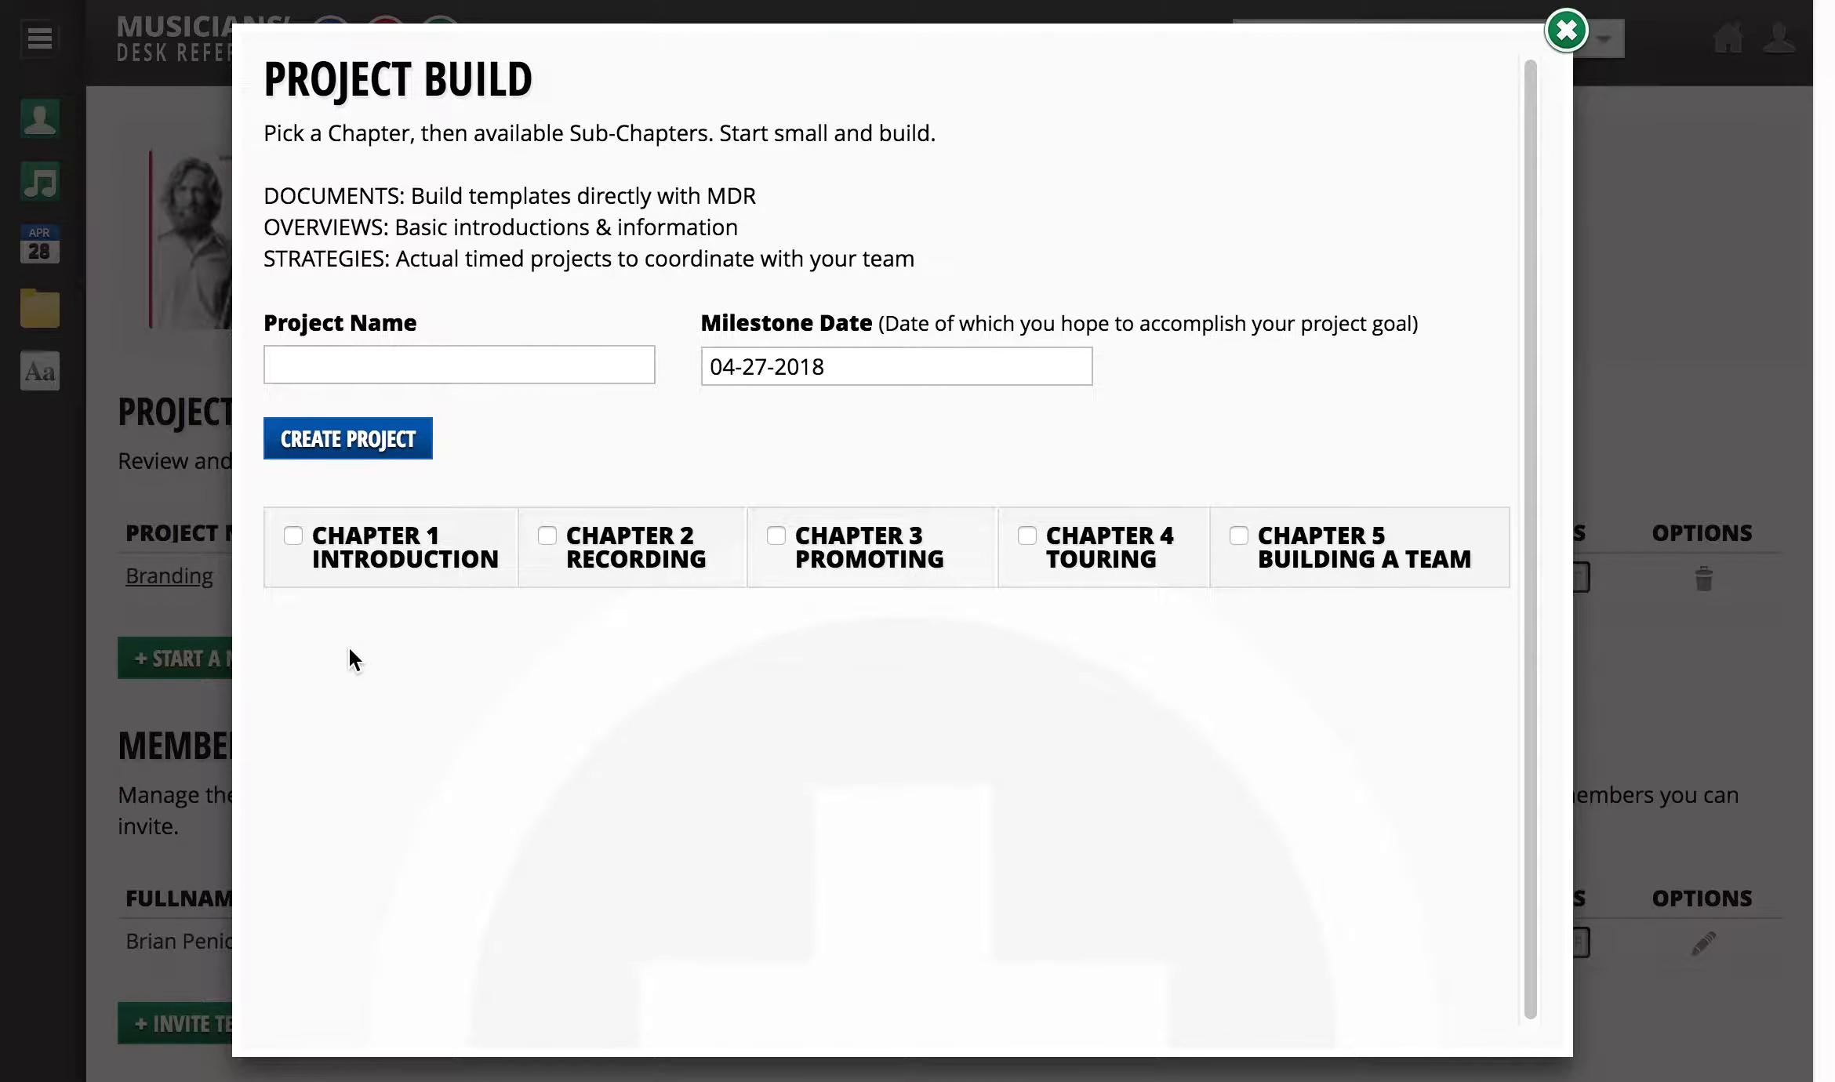
pyautogui.click(1104, 558)
pyautogui.scroll(-3, 1070, 617)
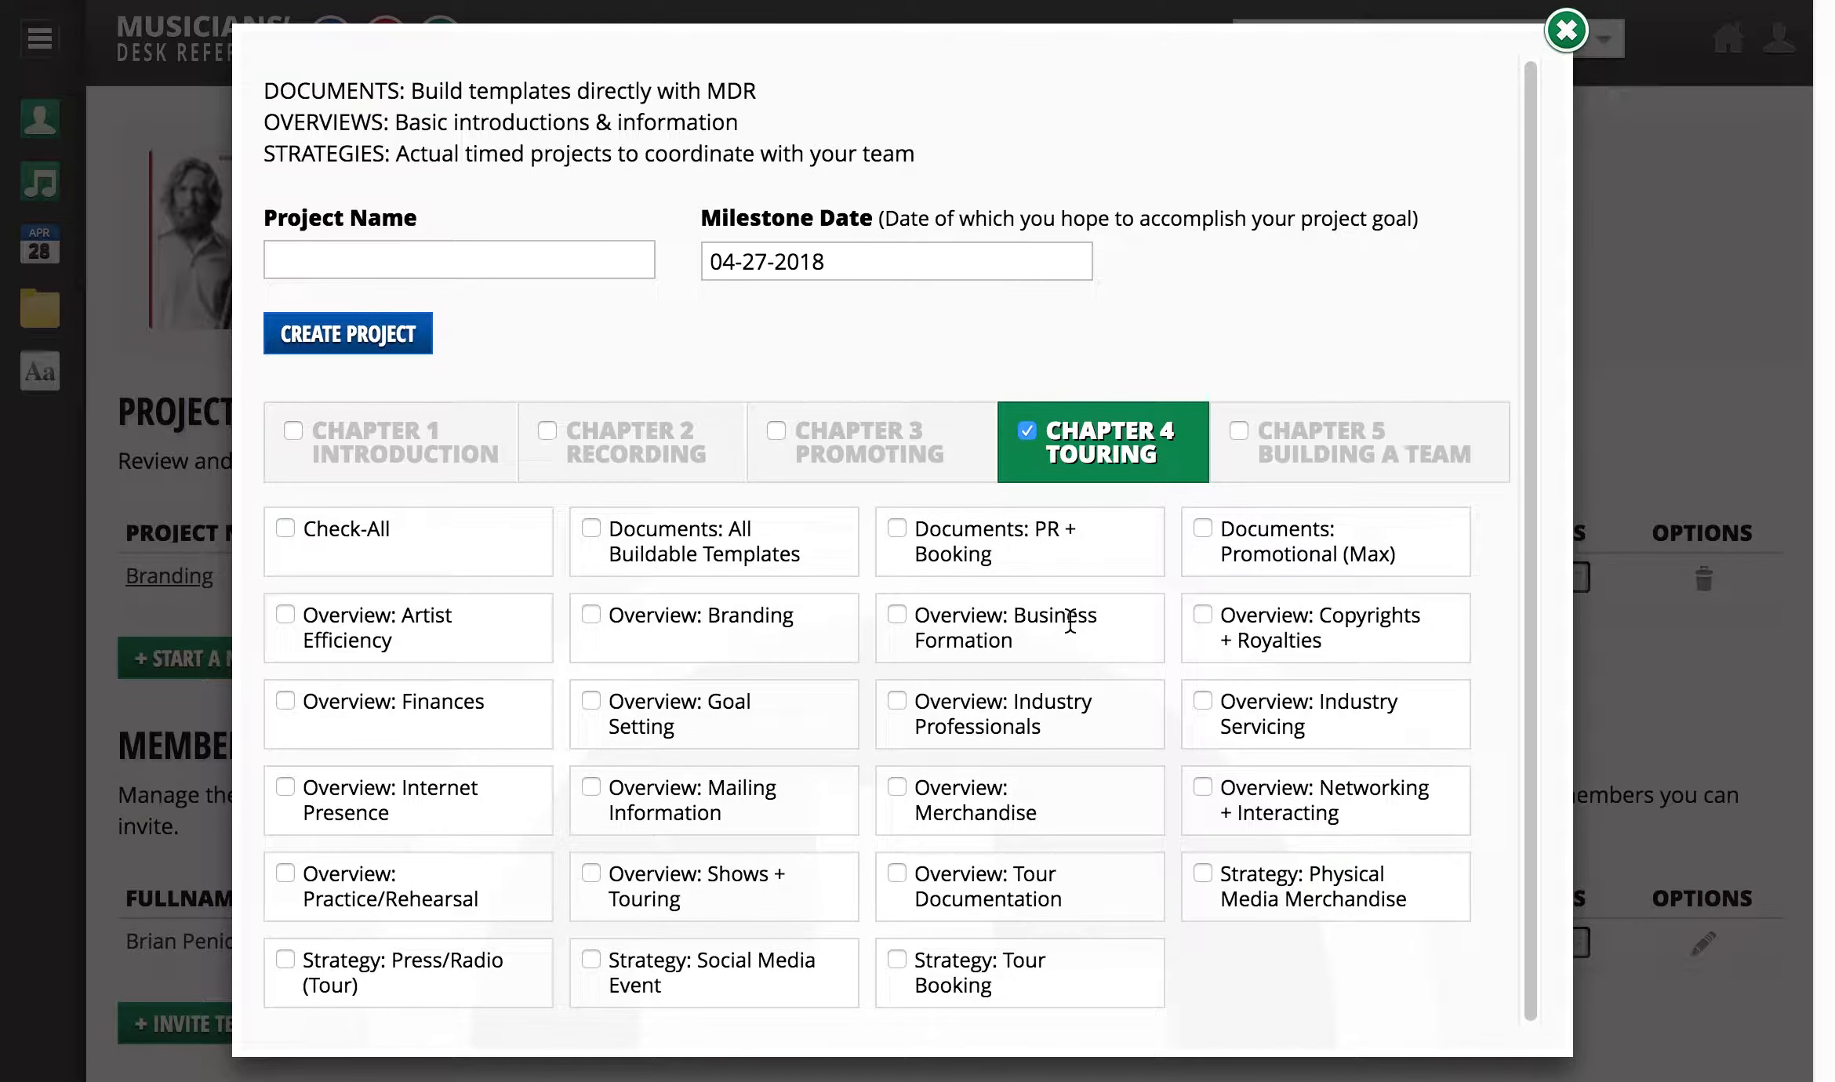
pyautogui.click(897, 960)
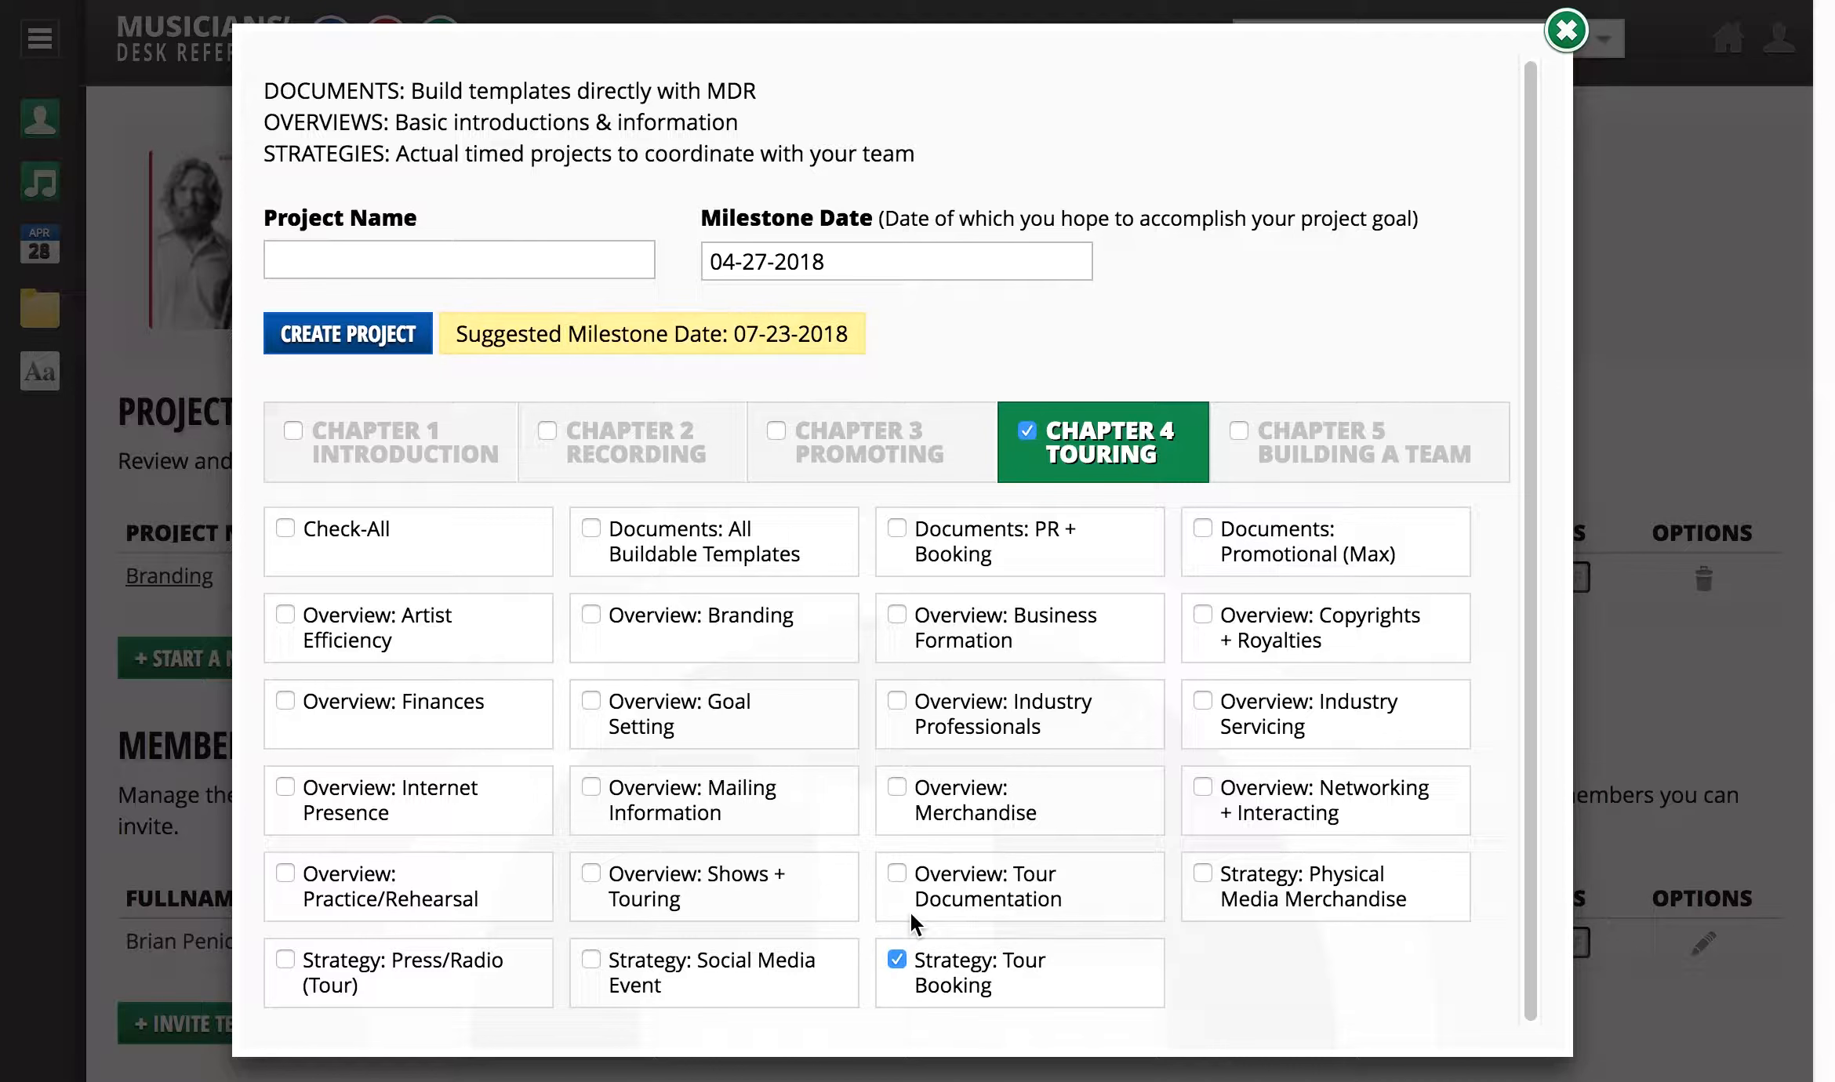
pyautogui.click(517, 251)
pyautogui.write('Summer Tour')
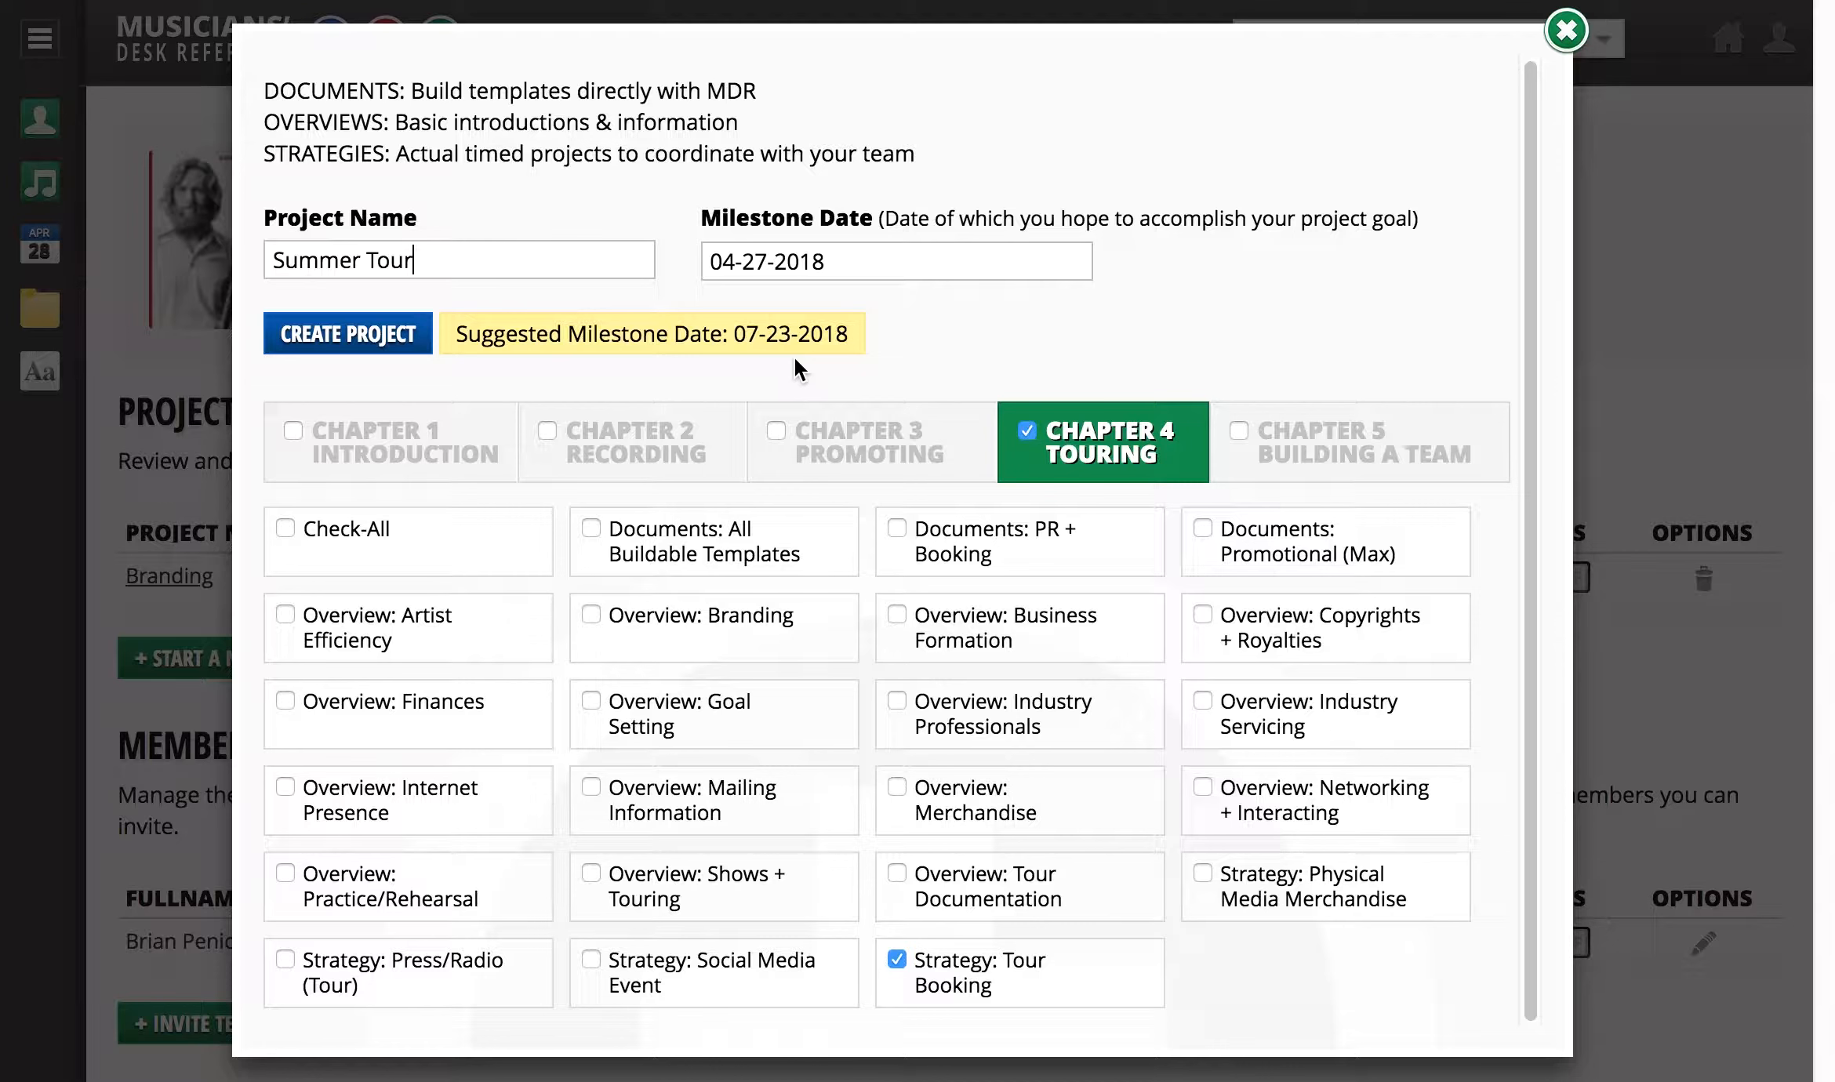
# - Set the milestone date to 07-27-2018 and create the project, reviewing its task timeline
pyautogui.click(836, 265)
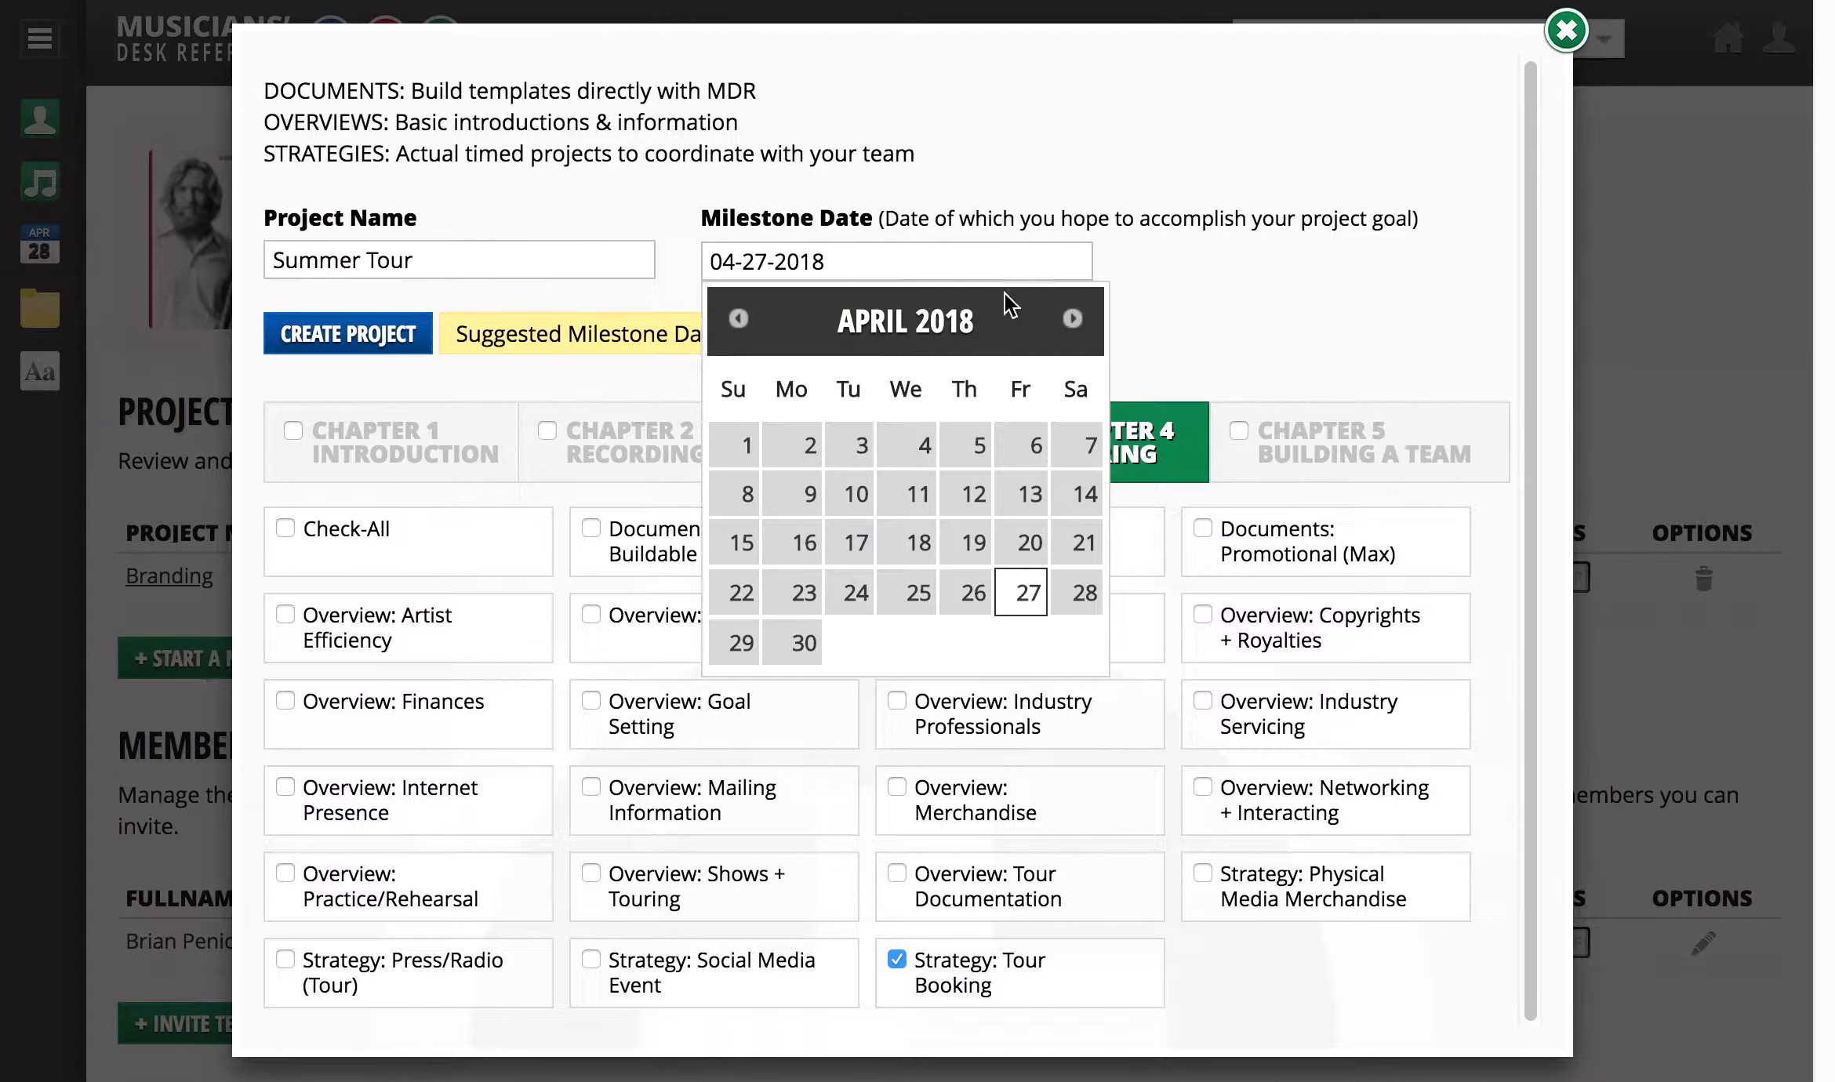
pyautogui.click(1075, 320)
pyautogui.click(1074, 320)
pyautogui.click(1075, 320)
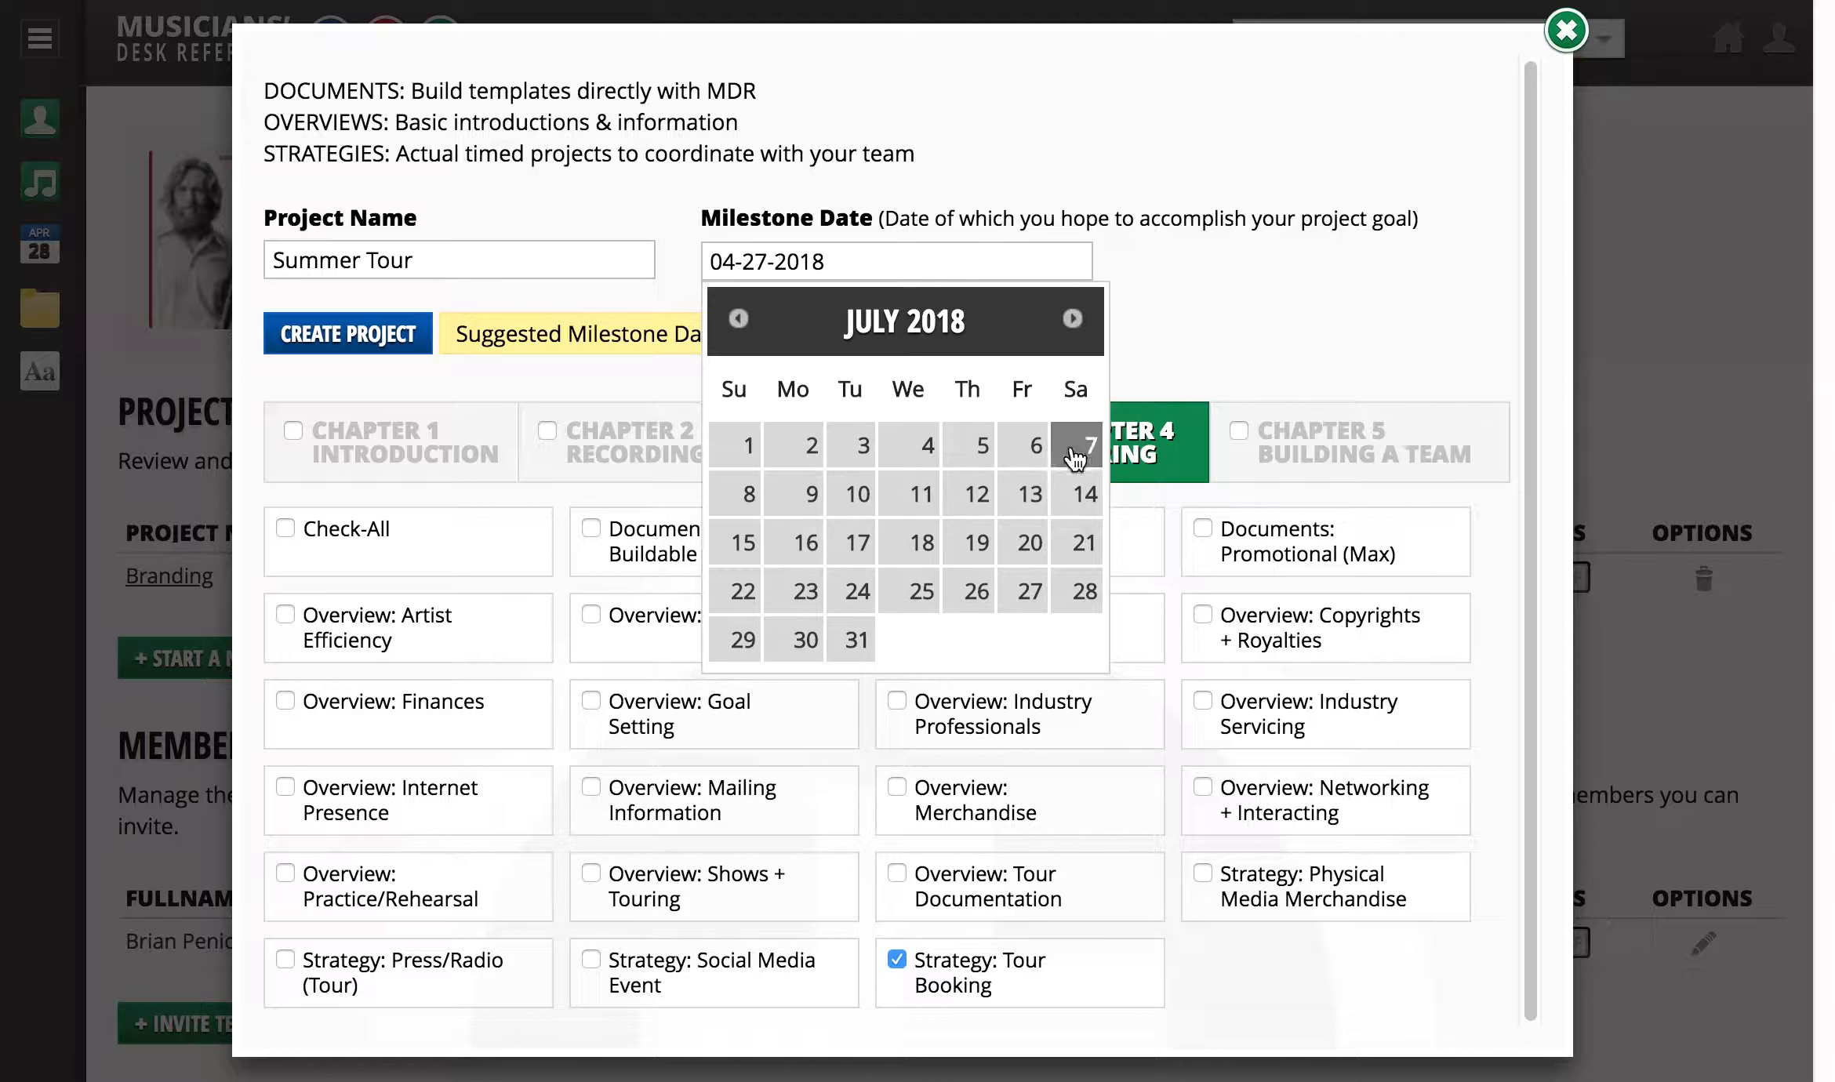
pyautogui.click(1032, 589)
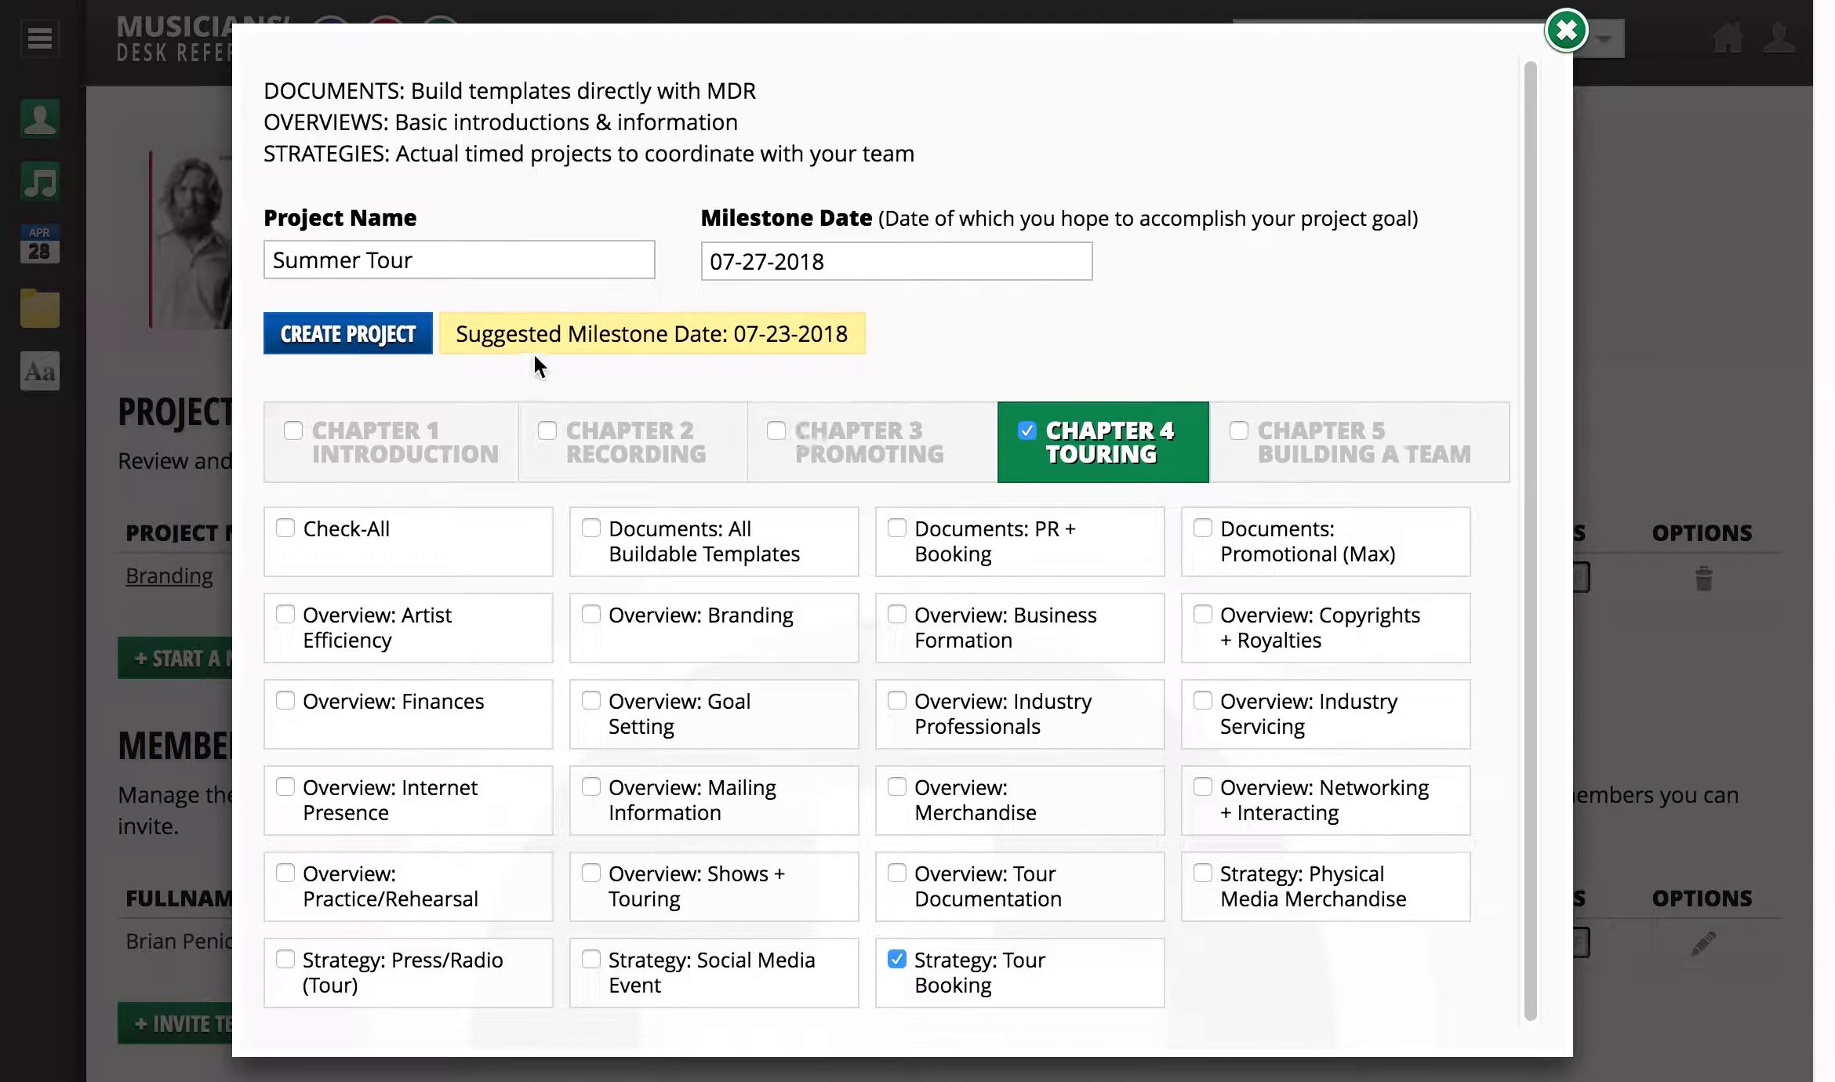
pyautogui.click(395, 339)
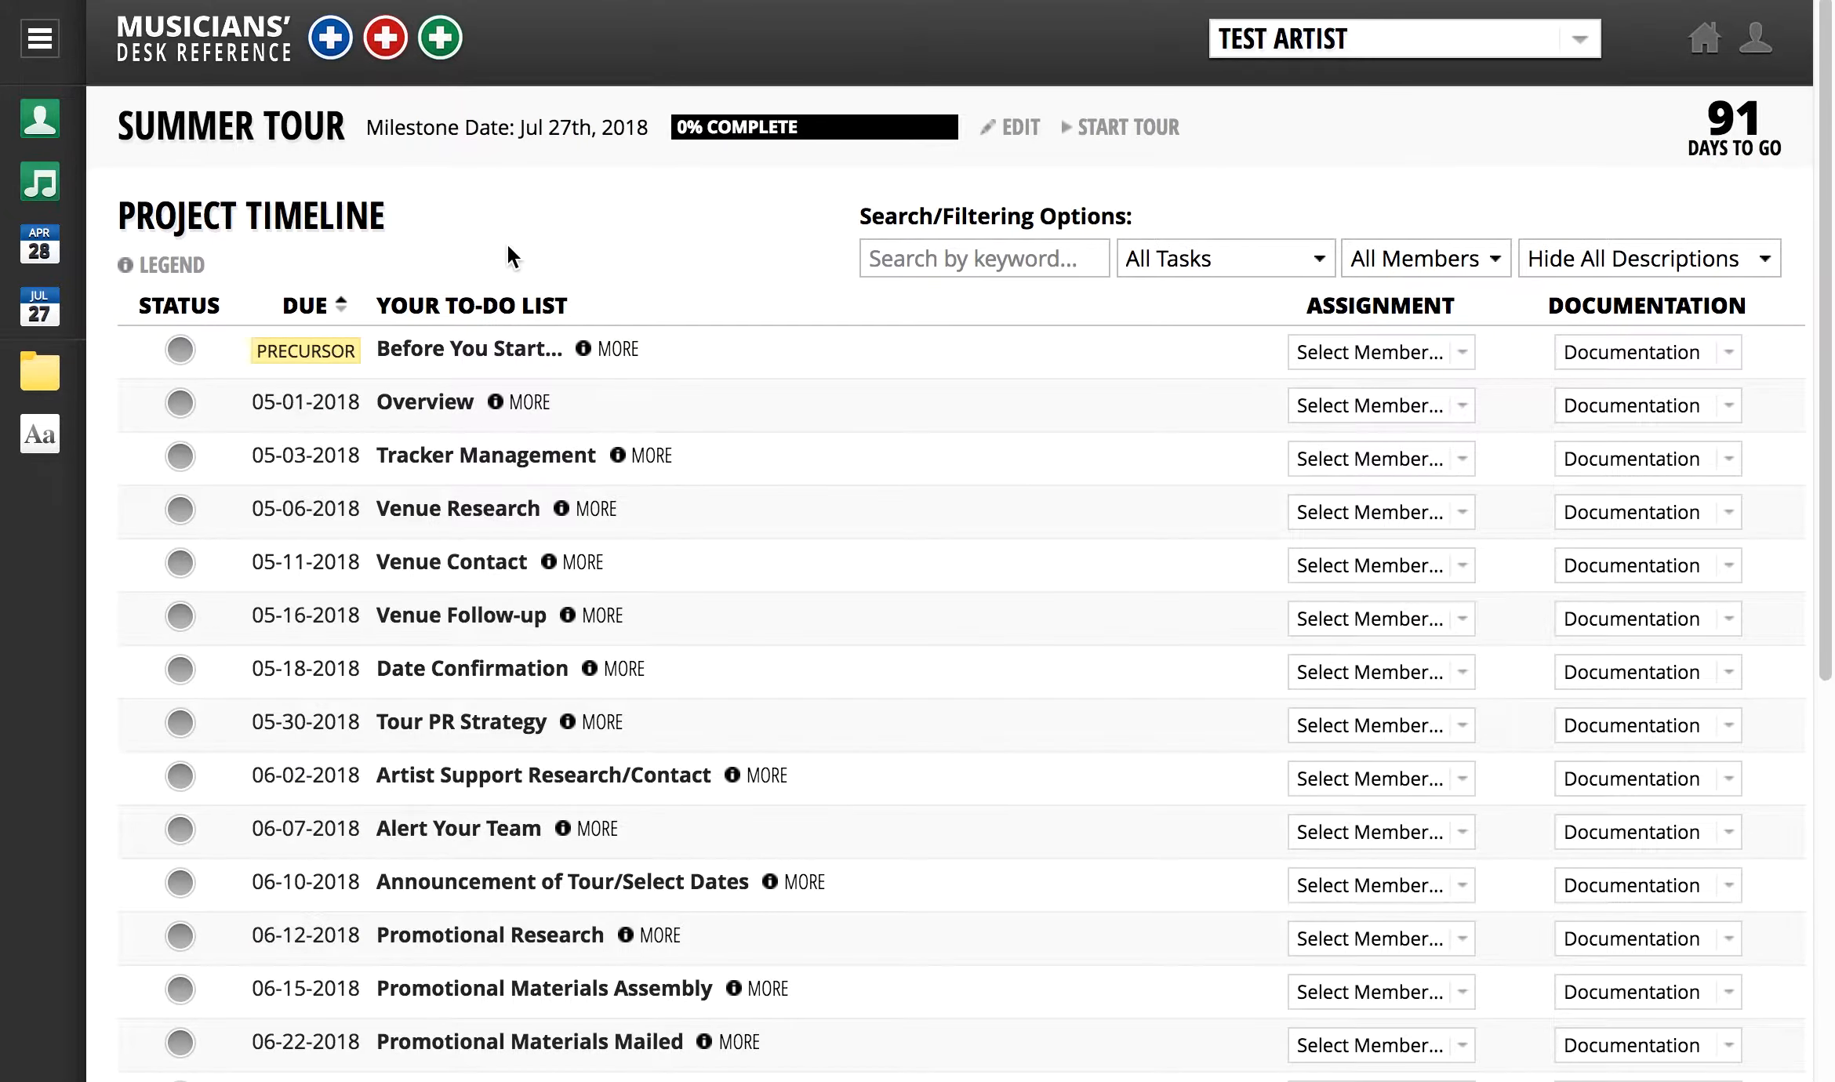
pyautogui.scroll(-8, 508, 247)
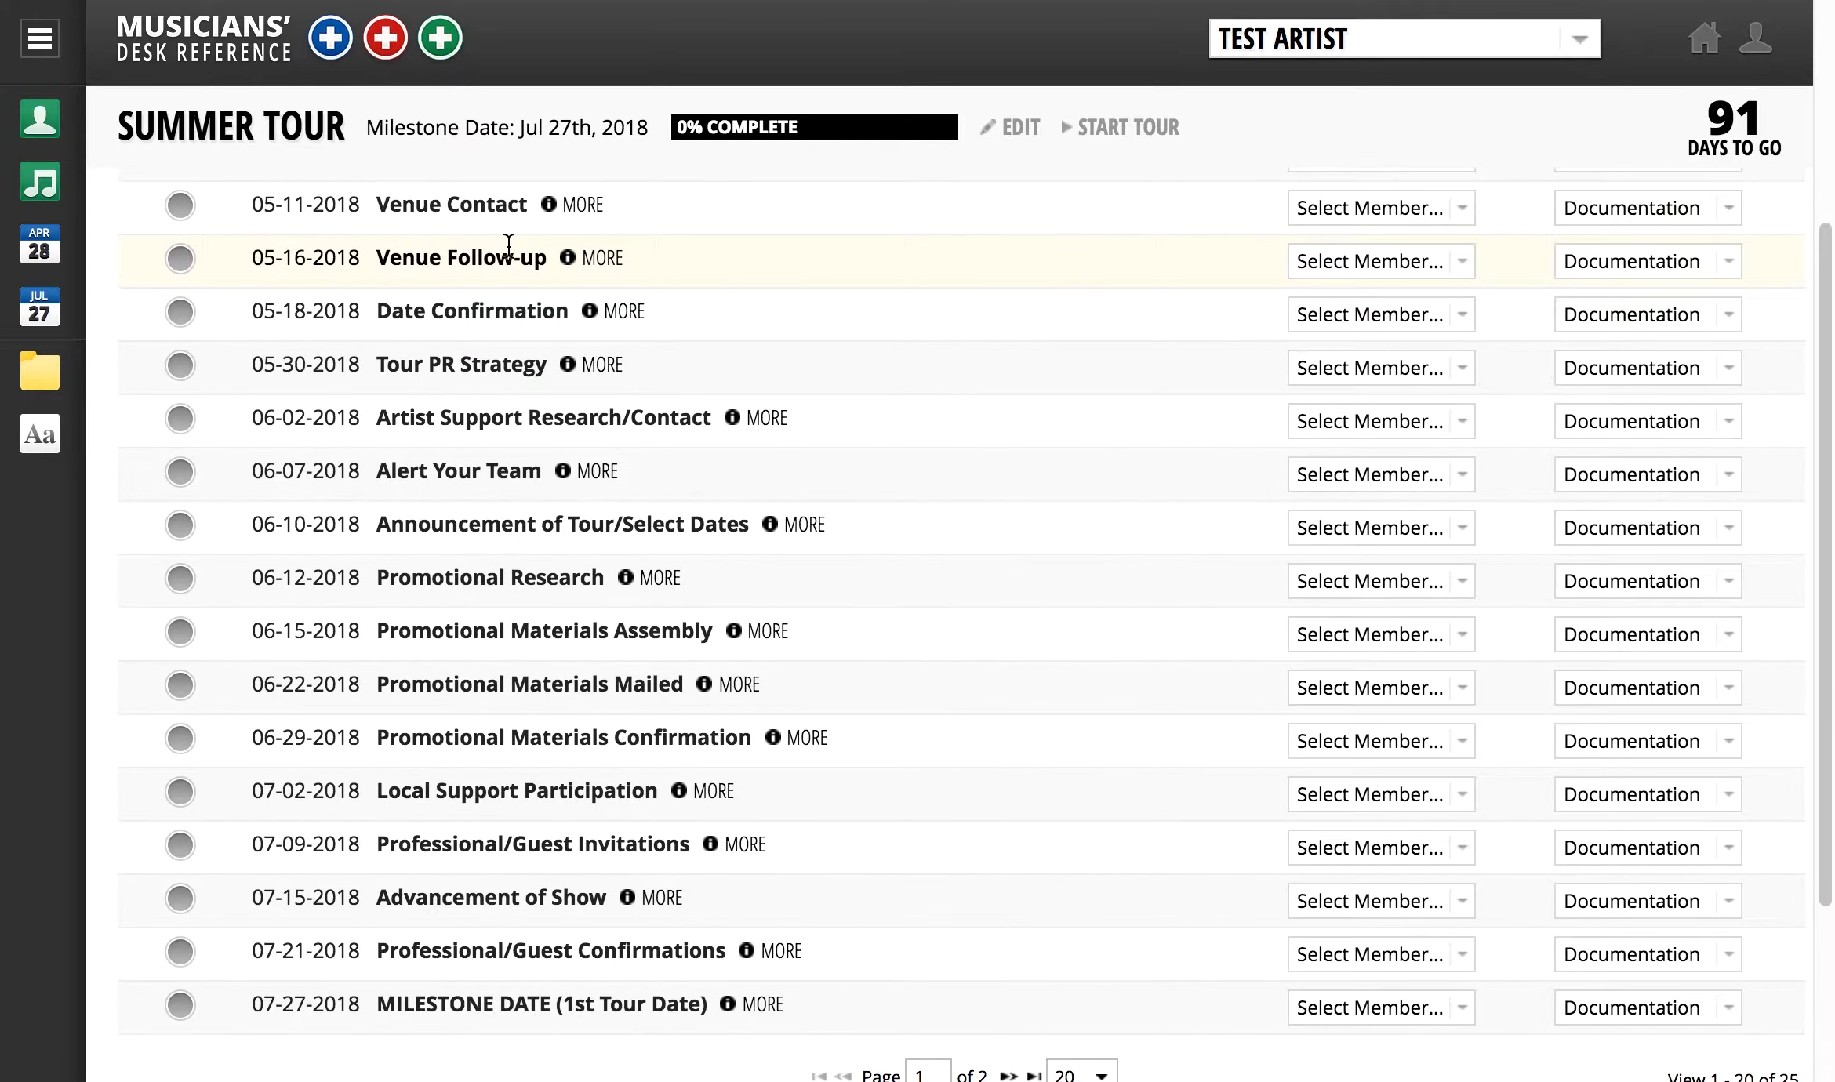
# - Scroll through the Summer Tour task timeline and inspect the rows-per-page options below the list
pyautogui.scroll(8, 508, 246)
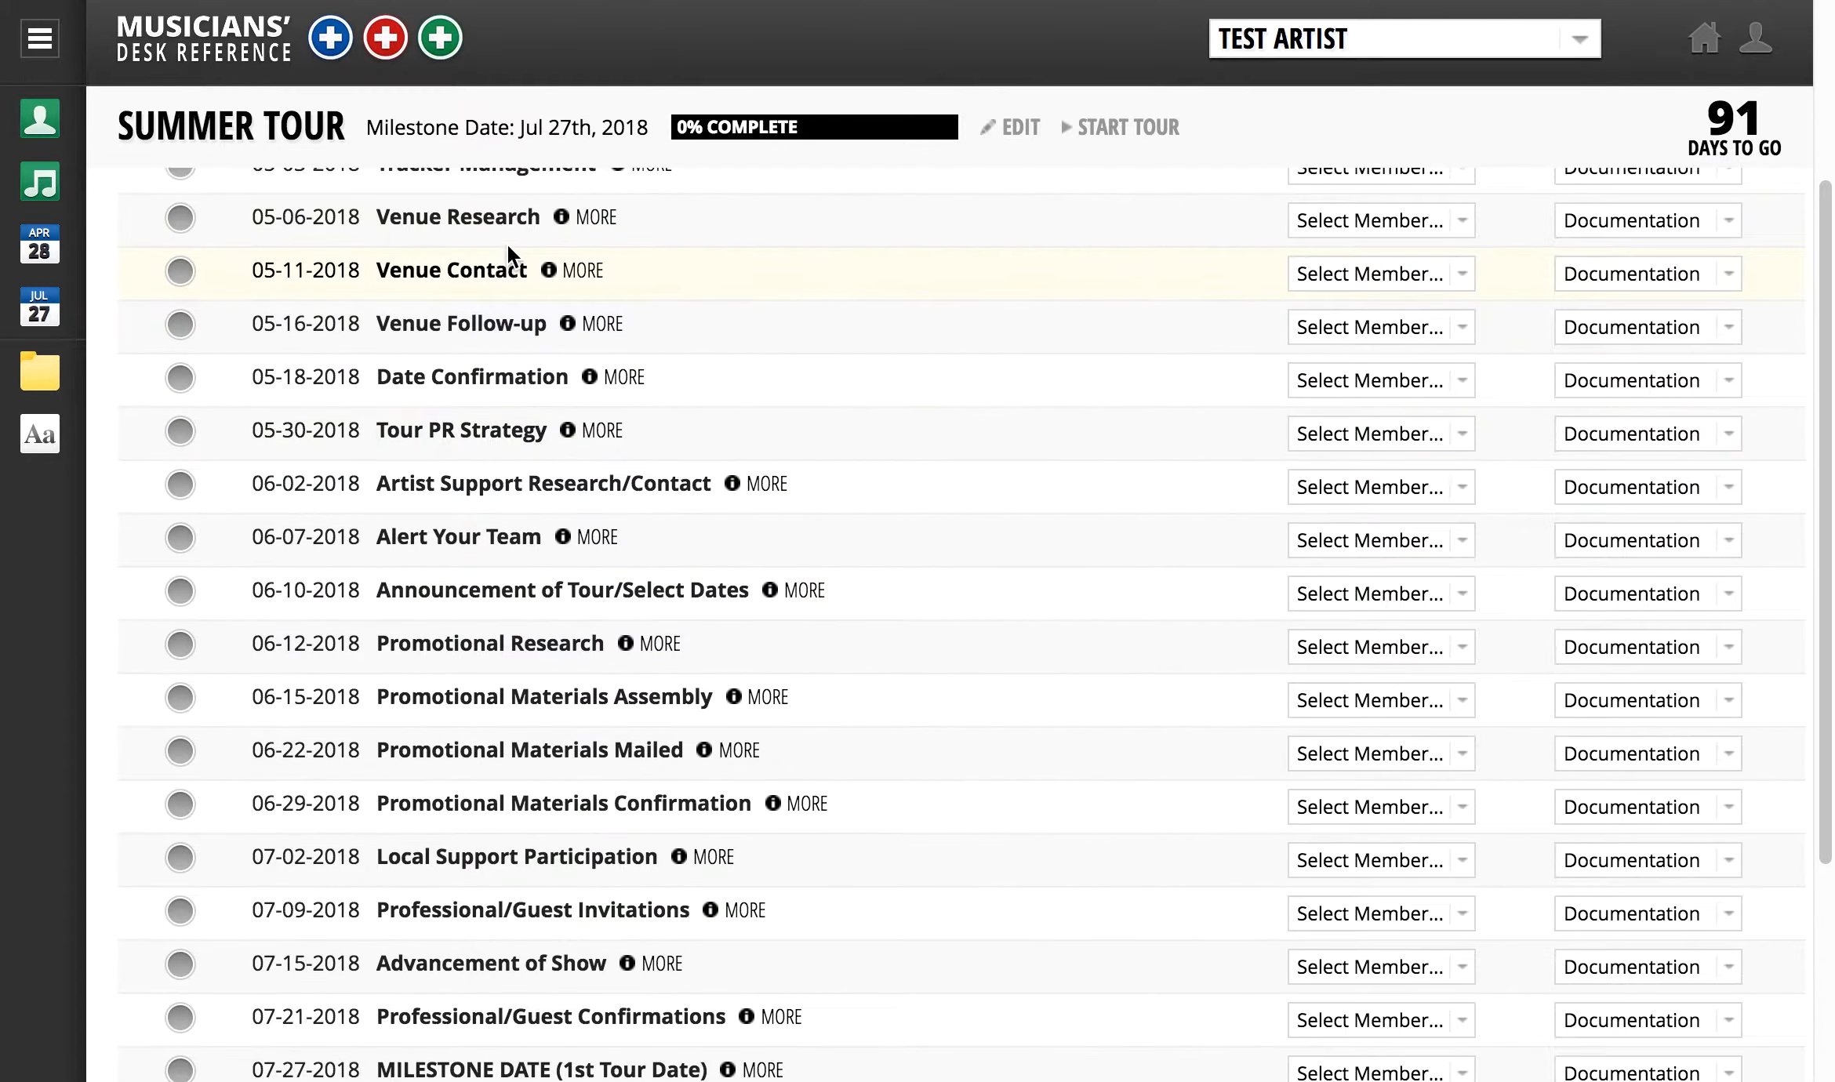
pyautogui.scroll(1, 507, 245)
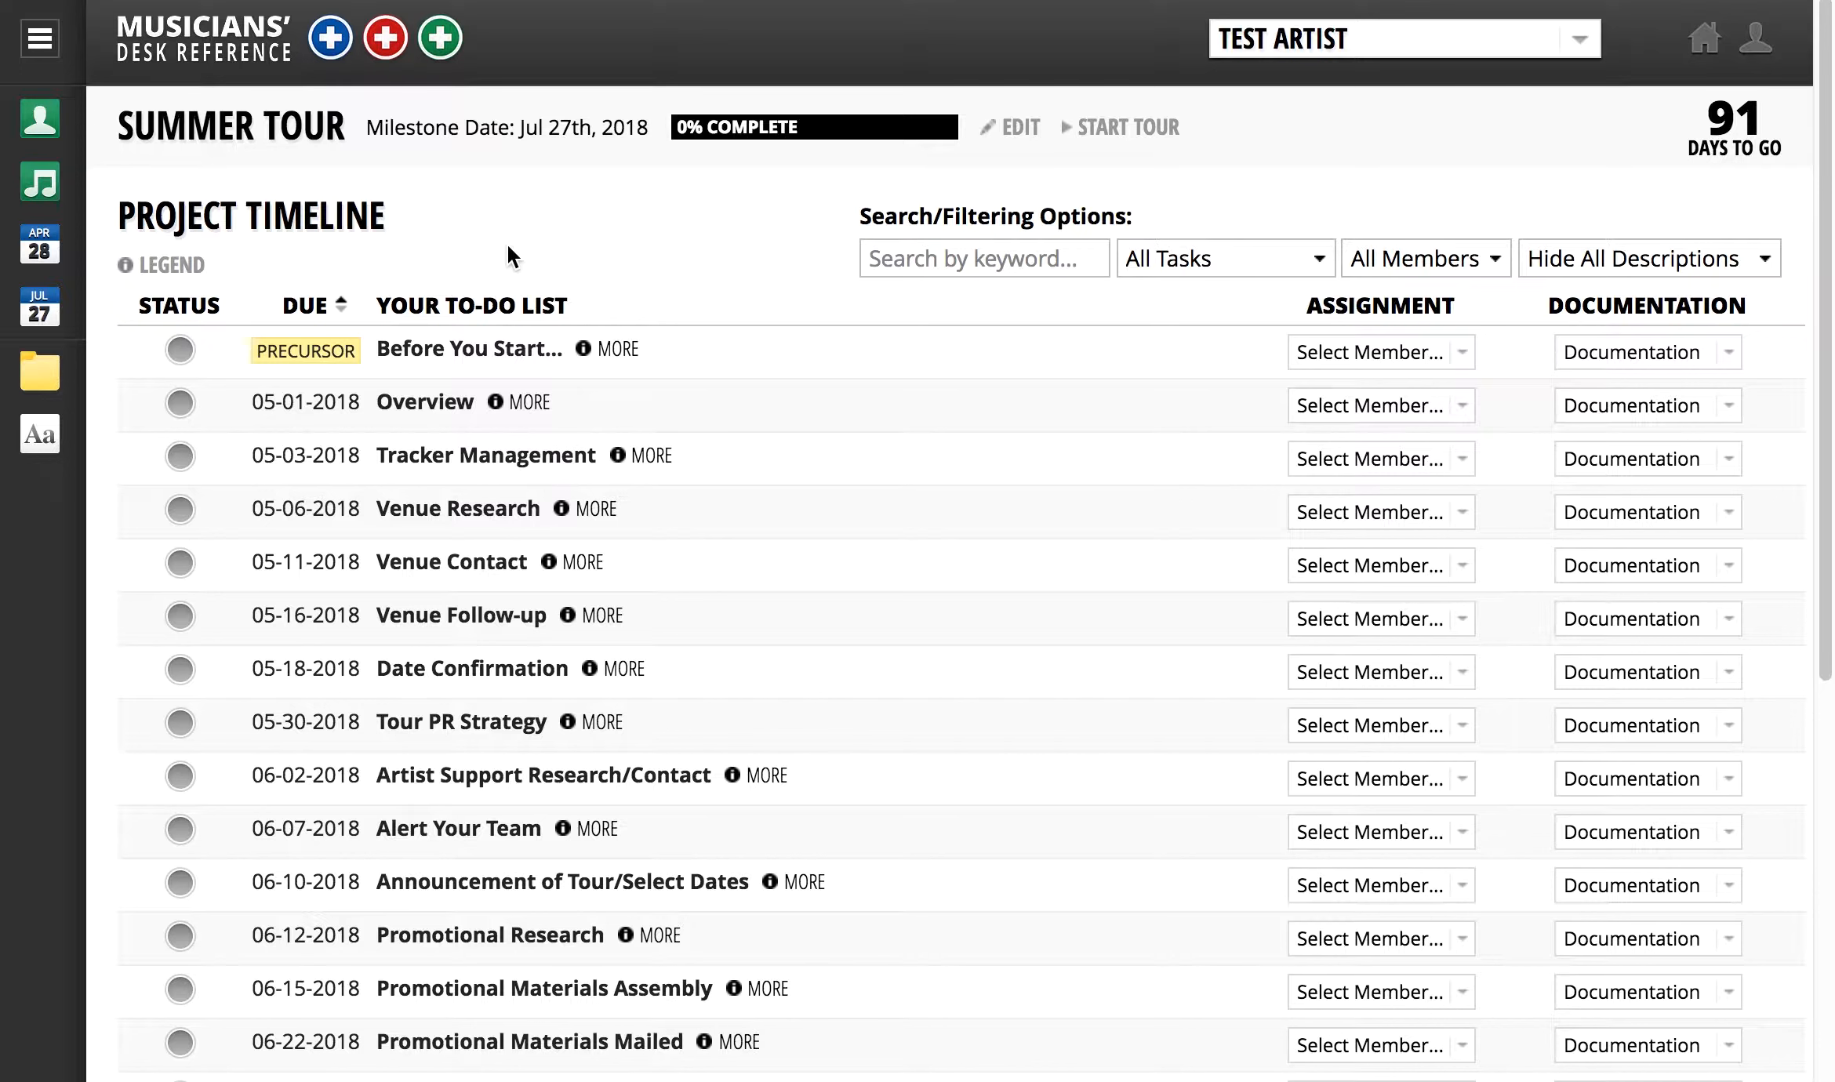
pyautogui.scroll(-8, 698, 416)
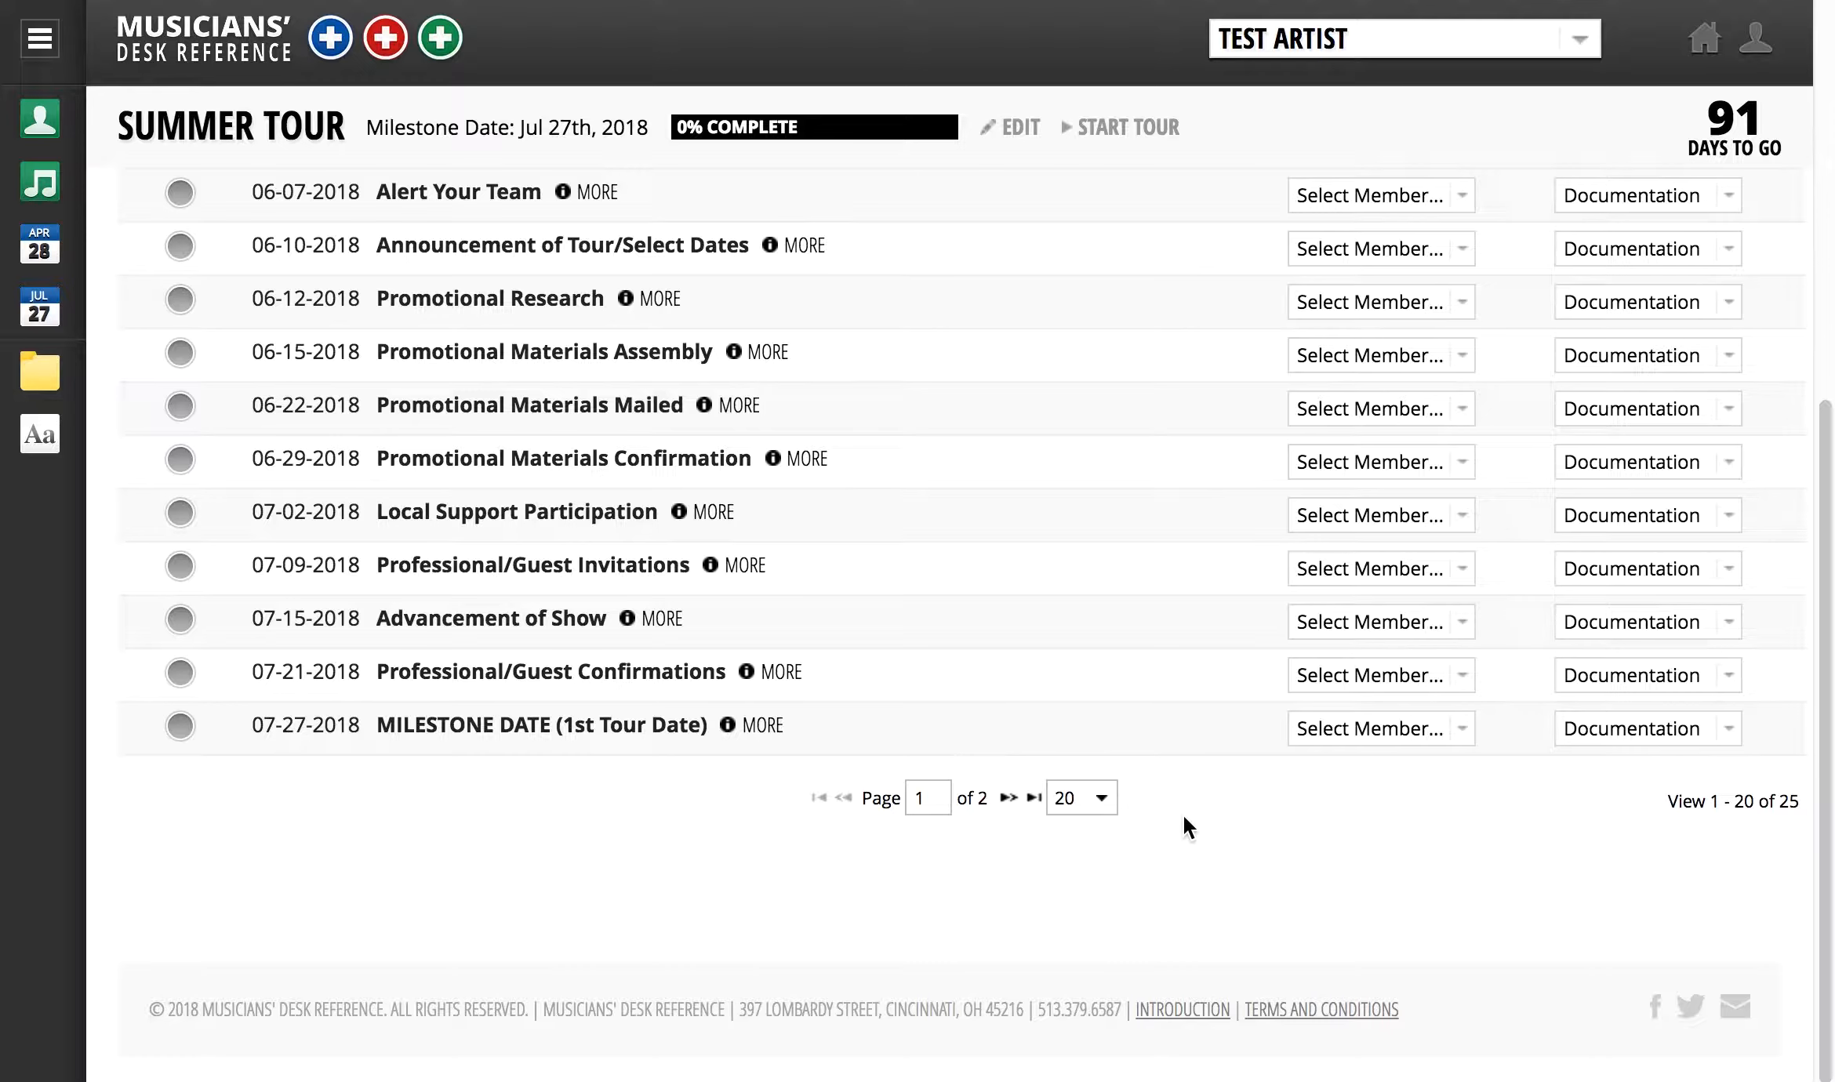
pyautogui.click(1101, 798)
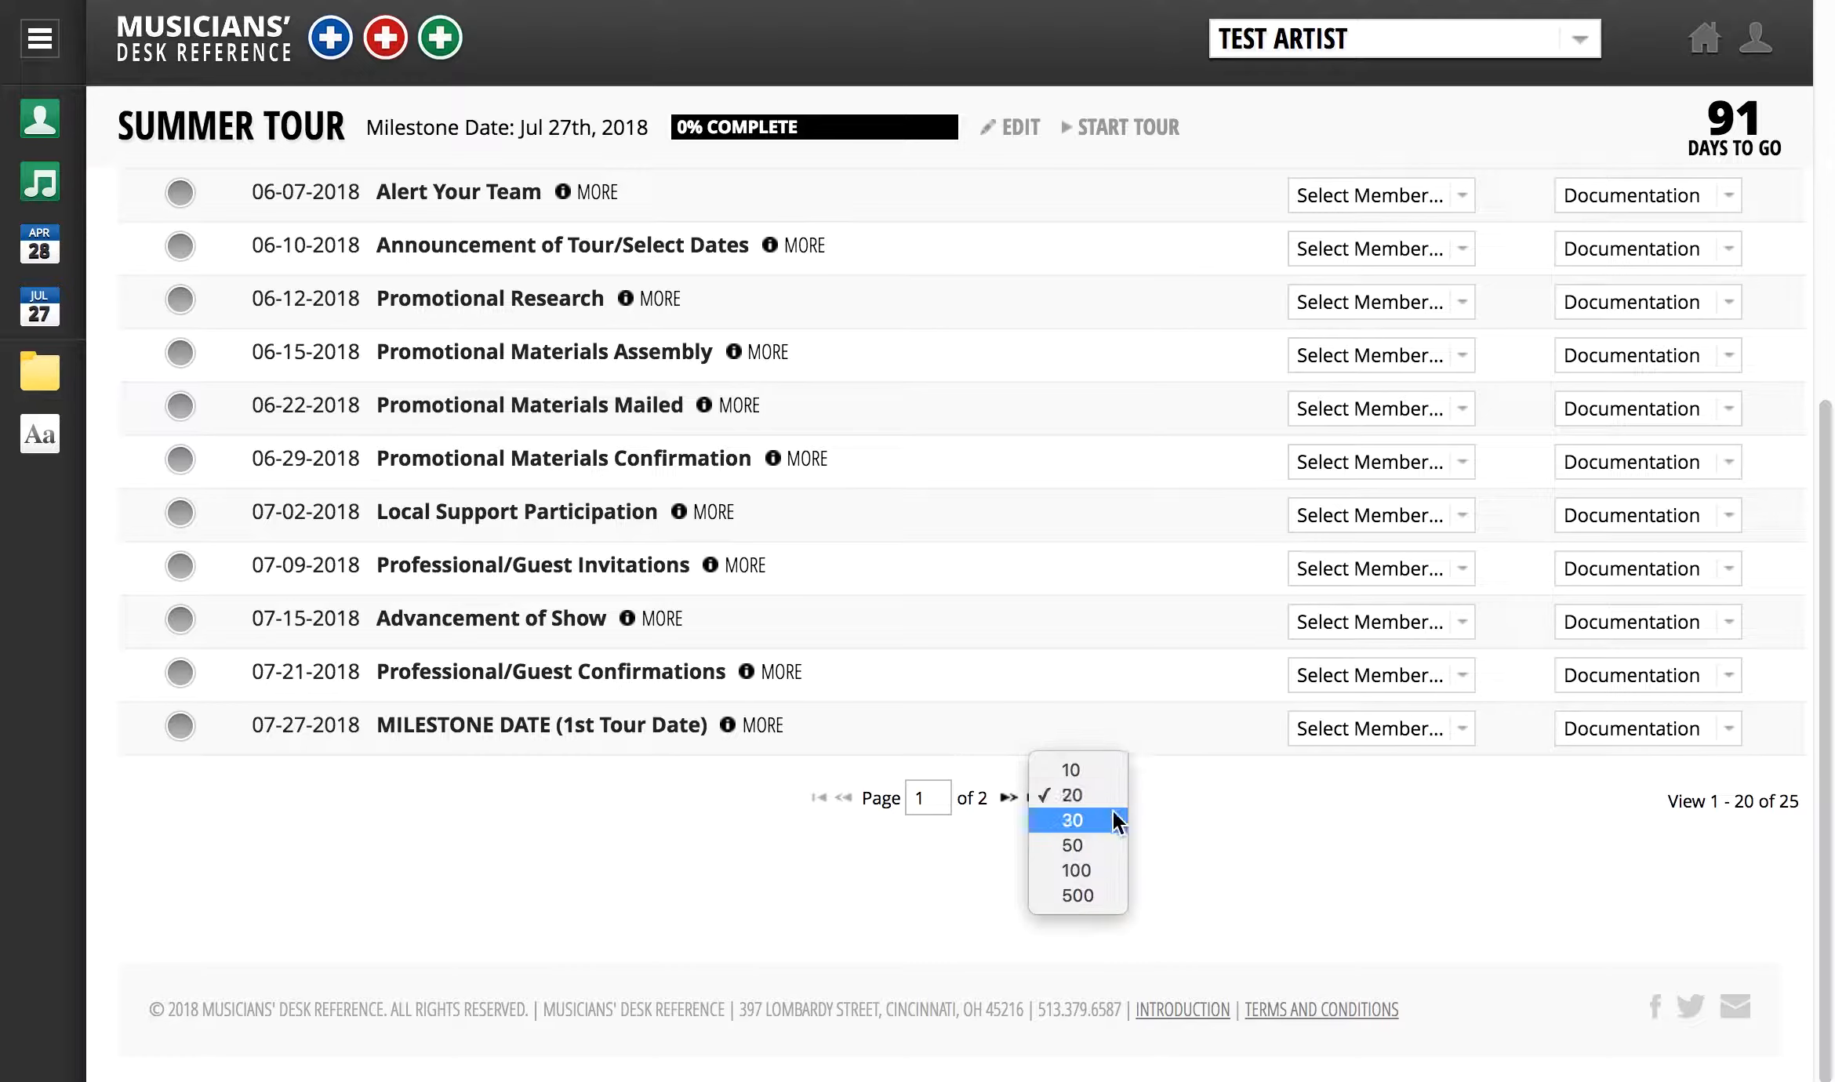
pyautogui.click(1153, 791)
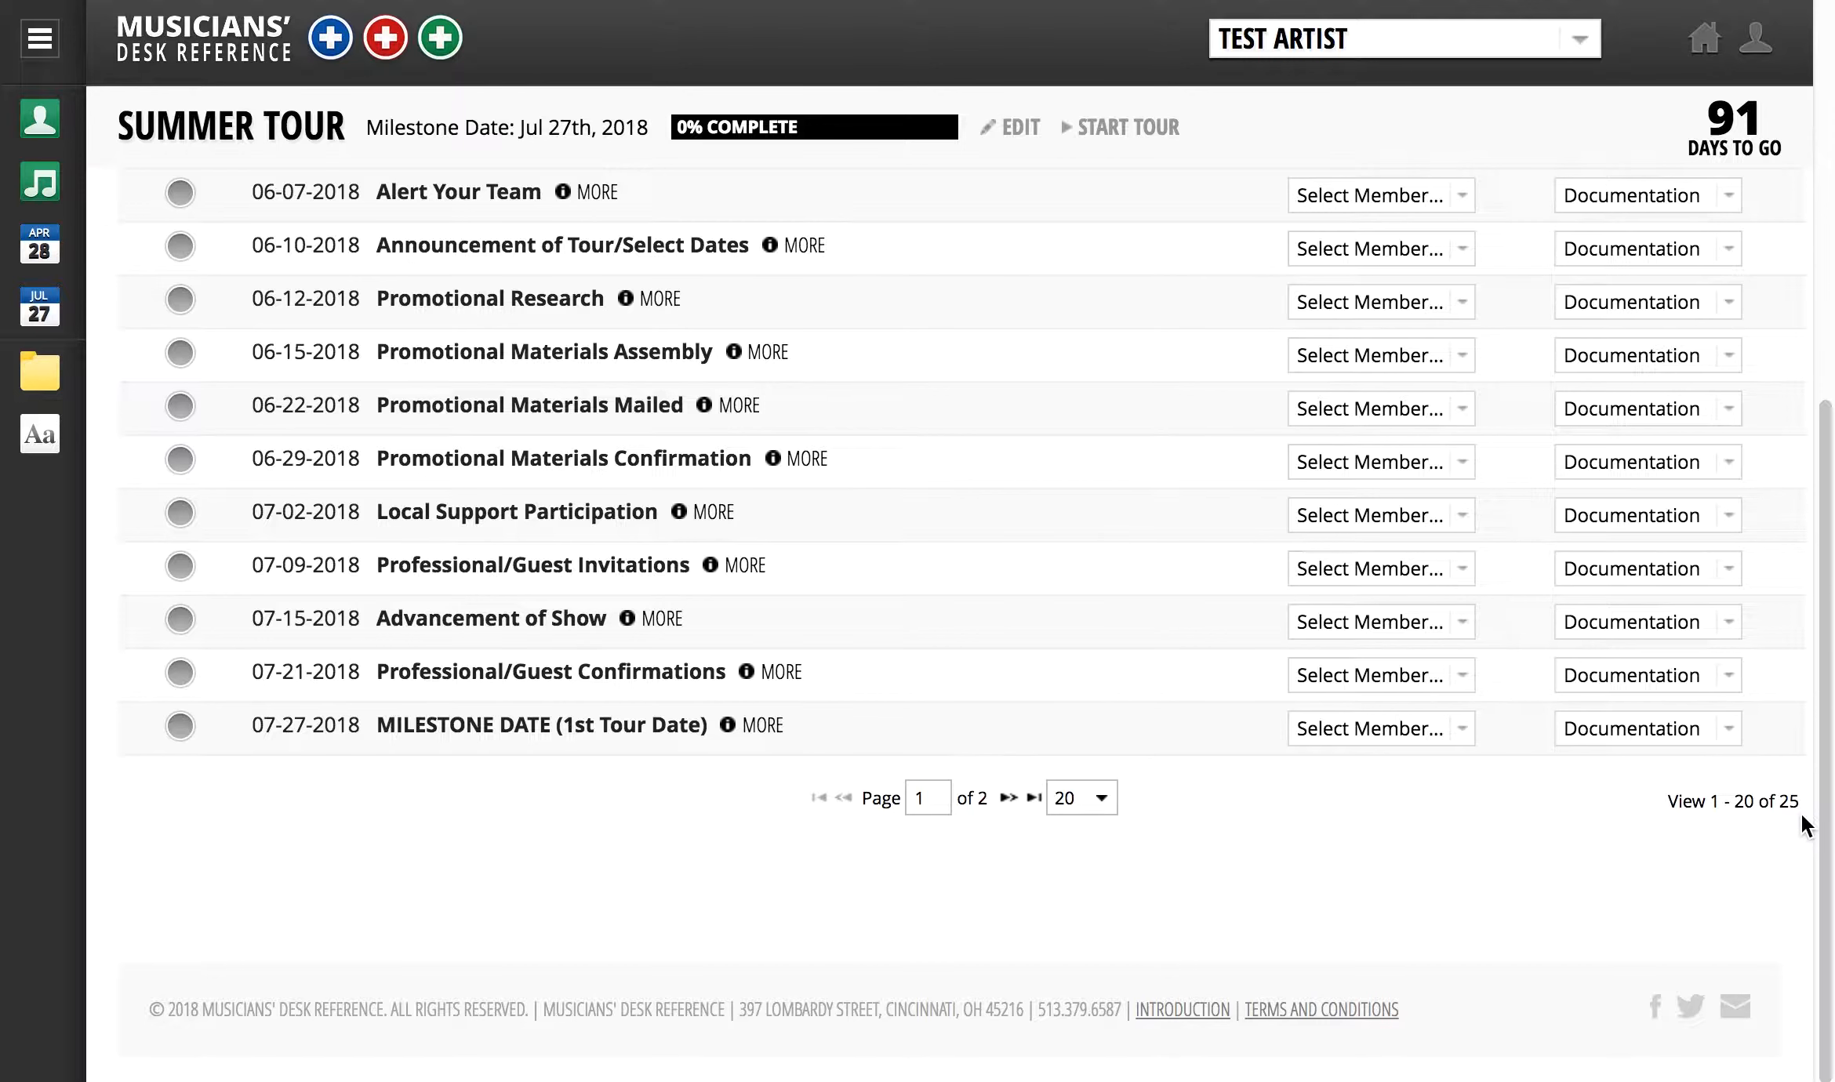
pyautogui.scroll(8, 1122, 761)
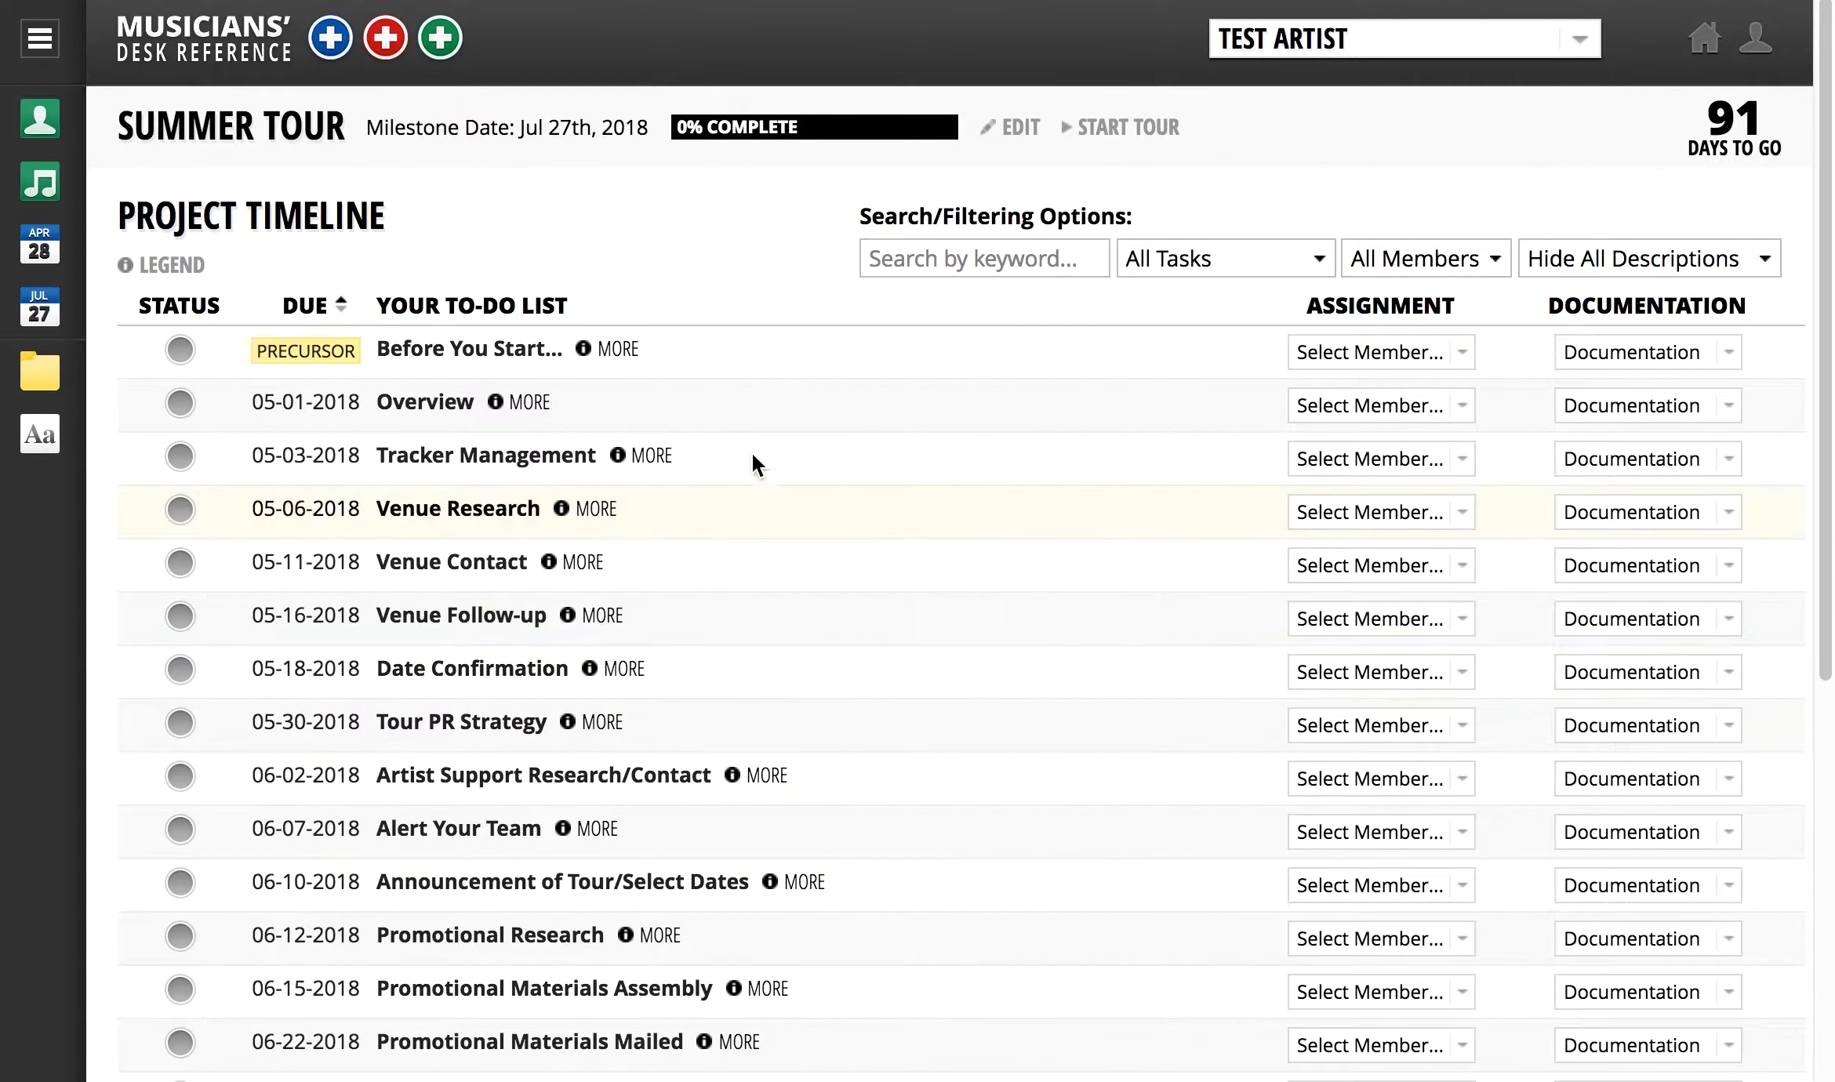